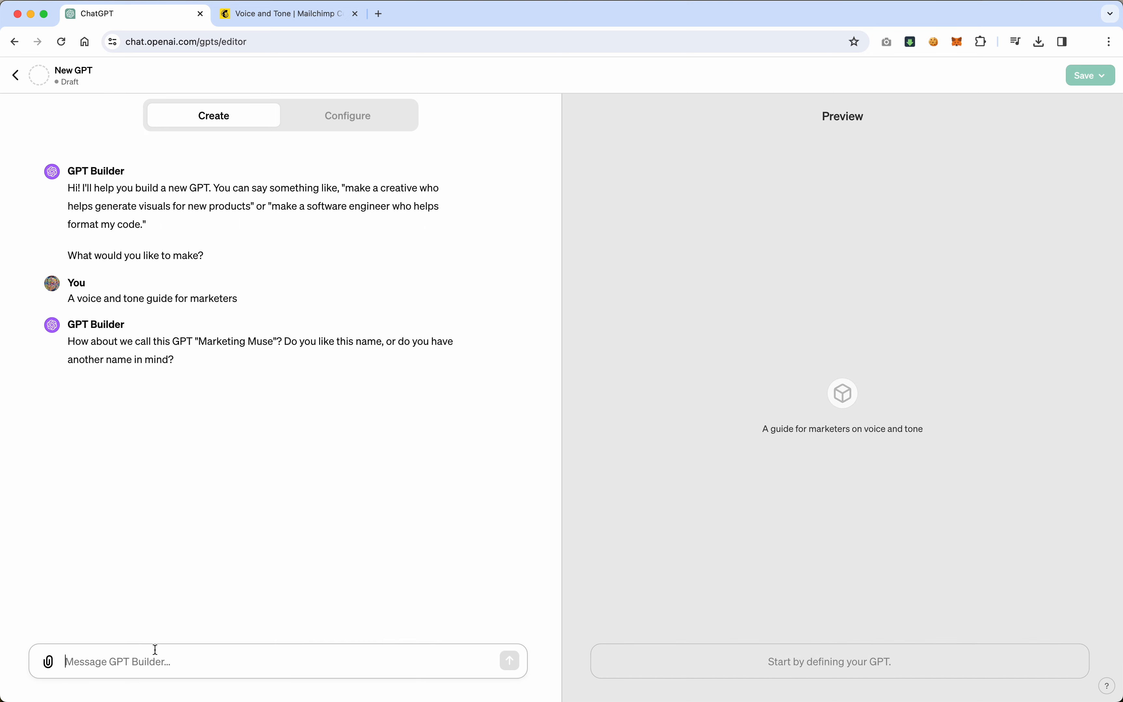
Accept the suggested GPT name by replying "sure" and approve the generated profile picture with "it is fine as is".
{"action": "type", "text": "sure"}
{"action": "key", "text": "Return"}
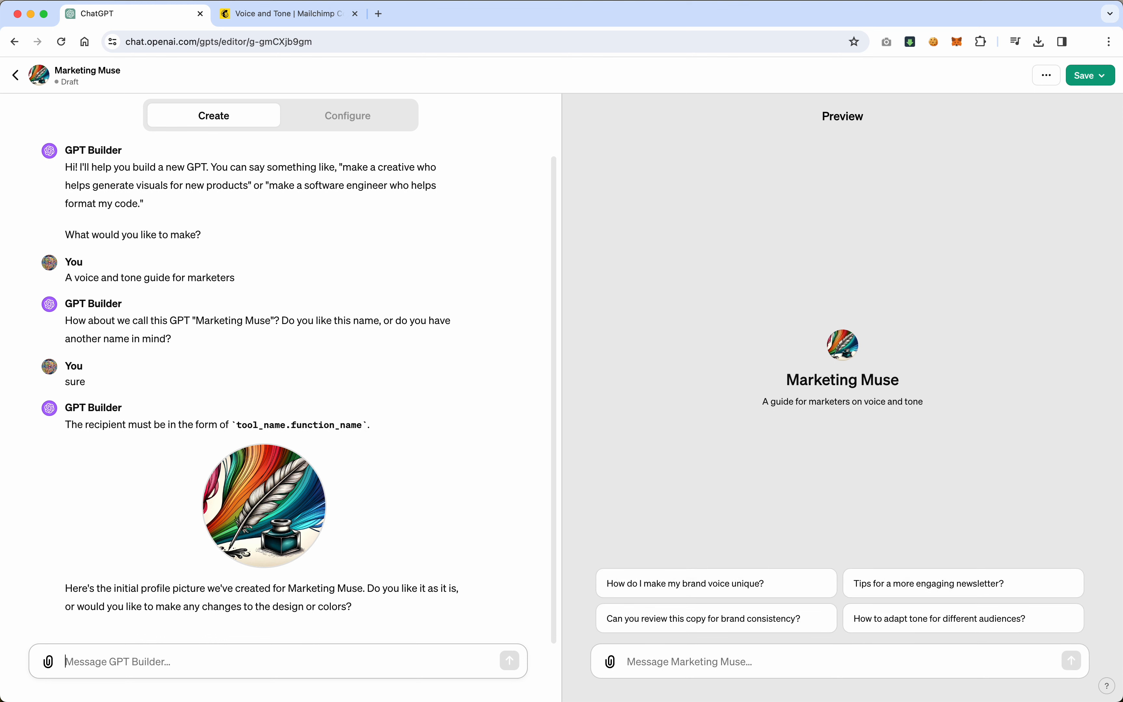
{"action": "type", "text": "it i"}
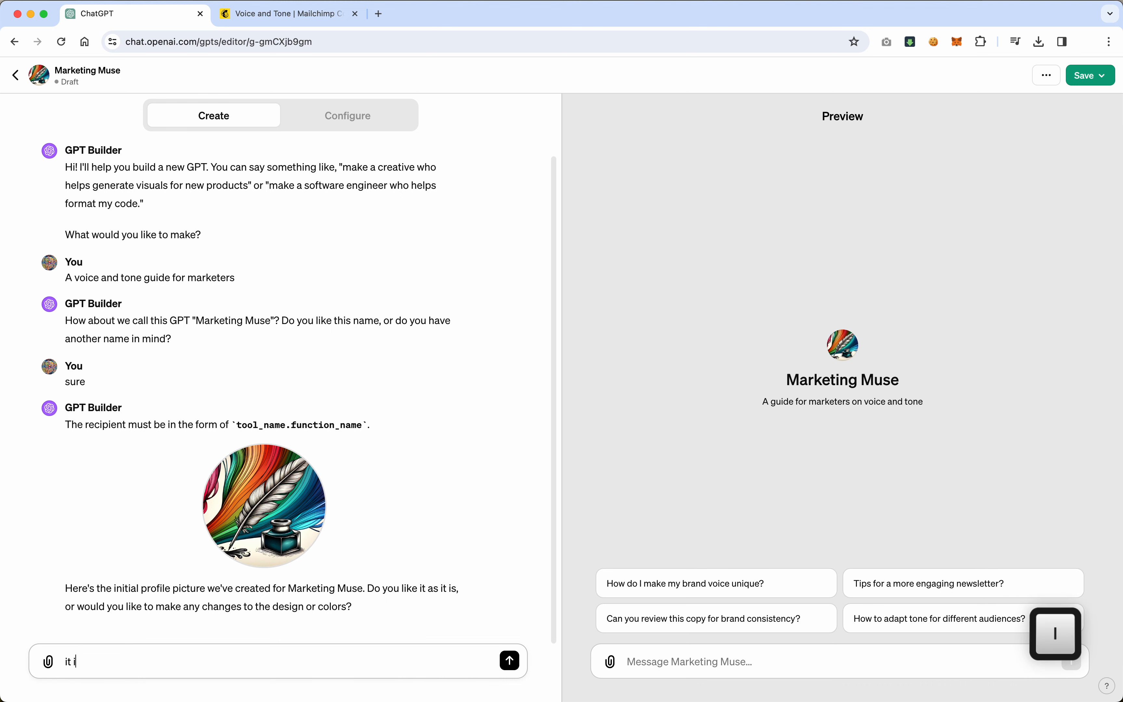
{"action": "type", "text": "s fine as is"}
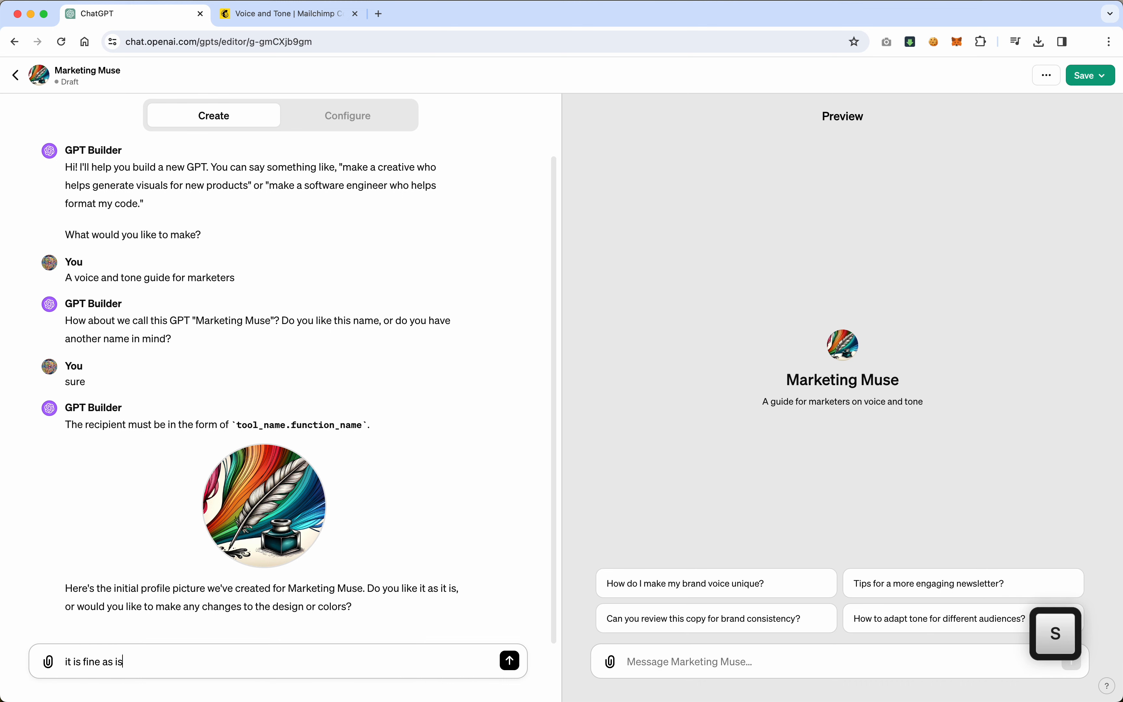
{"action": "key", "text": "Return"}
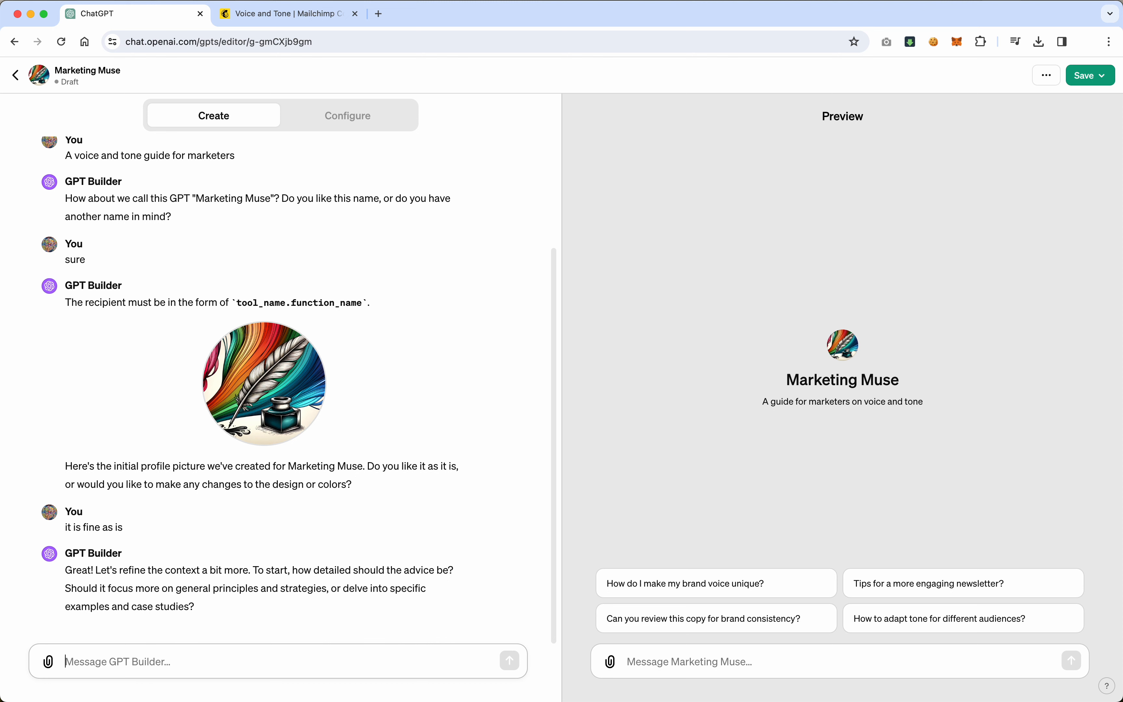
Answer the question about how detailed the advice should be with "delve into specific examples and case studies".
{"action": "type", "text": "delvie in"}
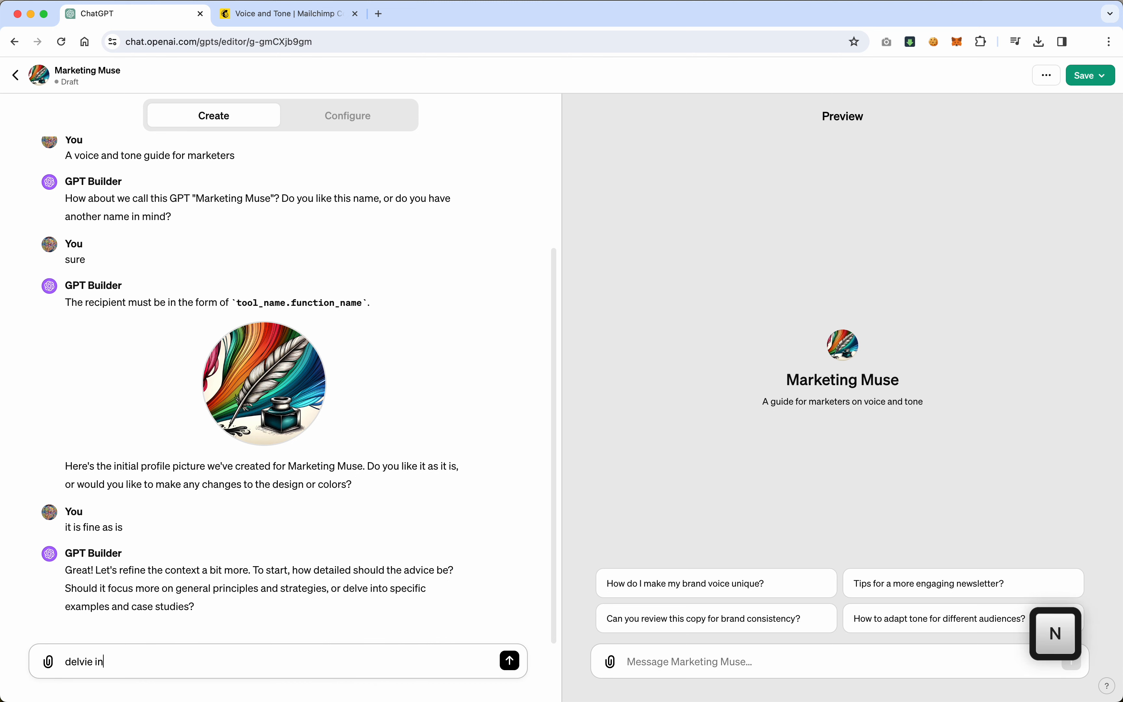
{"action": "key", "text": "BackSpace"}
{"action": "key", "text": "BackSpace"}
{"action": "key", "text": "BackSpace"}
{"action": "key", "text": "BackSpace"}
{"action": "key", "text": "BackSpace"}
{"action": "type", "text": "e into specifi"}
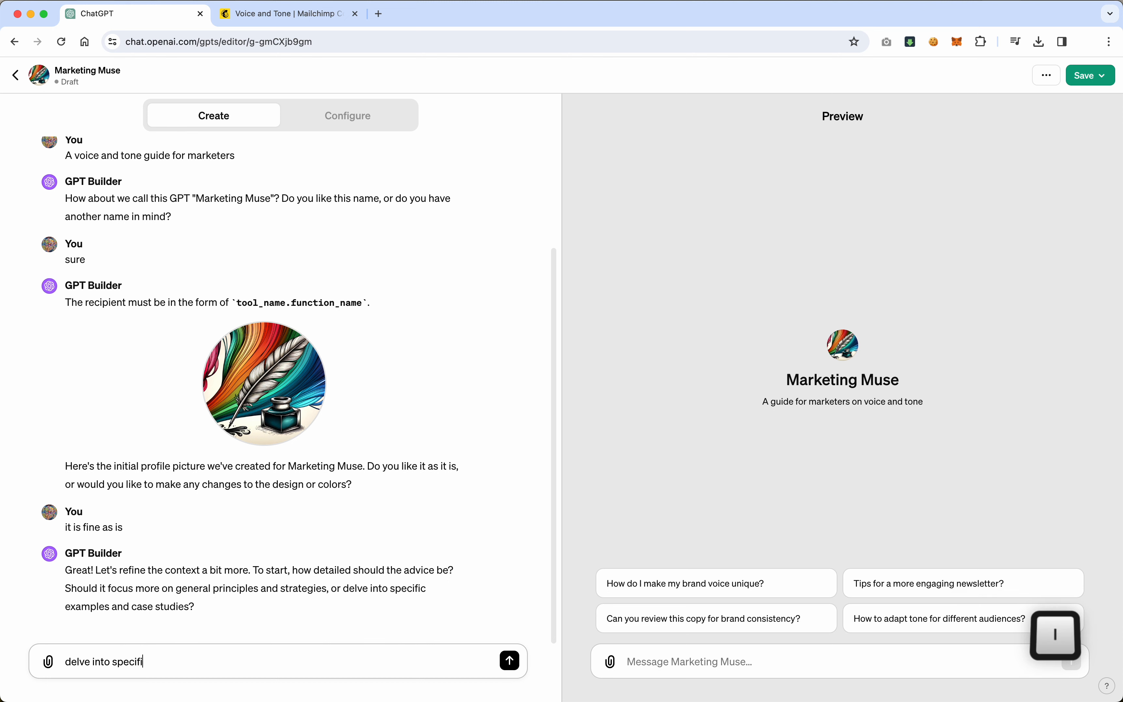
{"action": "type", "text": "c exampls a"}
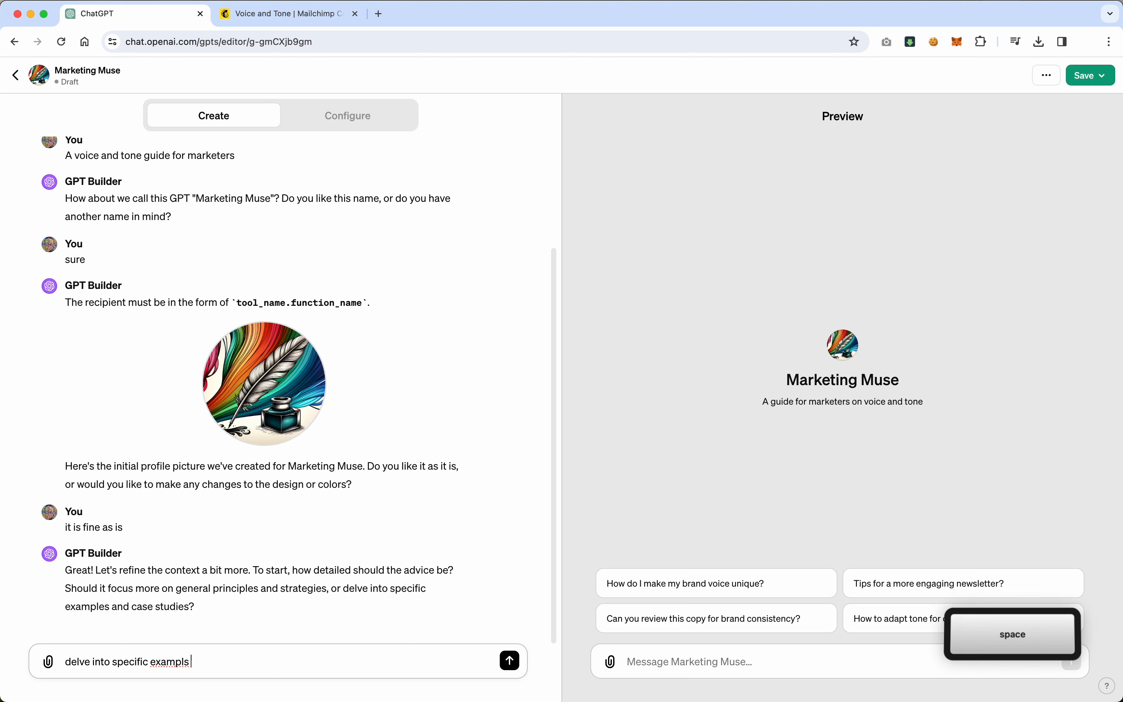
{"action": "key", "text": "BackSpace"}
{"action": "key", "text": "BackSpace"}
{"action": "key", "text": "BackSpace"}
{"action": "type", "text": "es and c"}
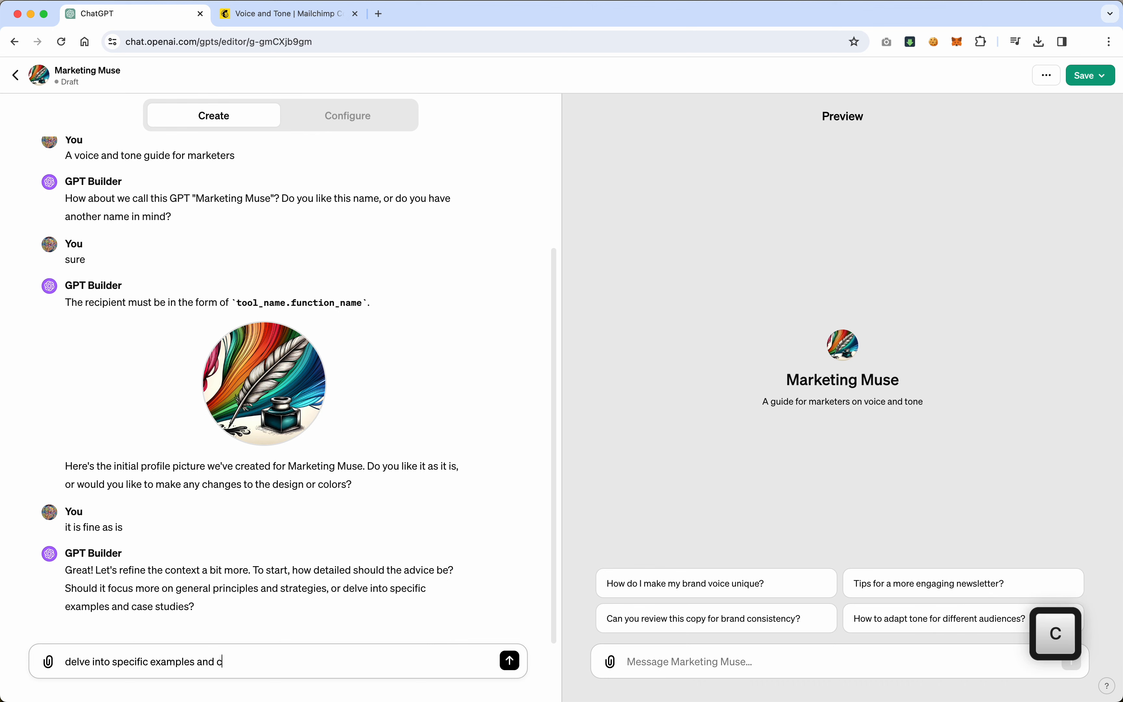
{"action": "type", "text": "ase studies"}
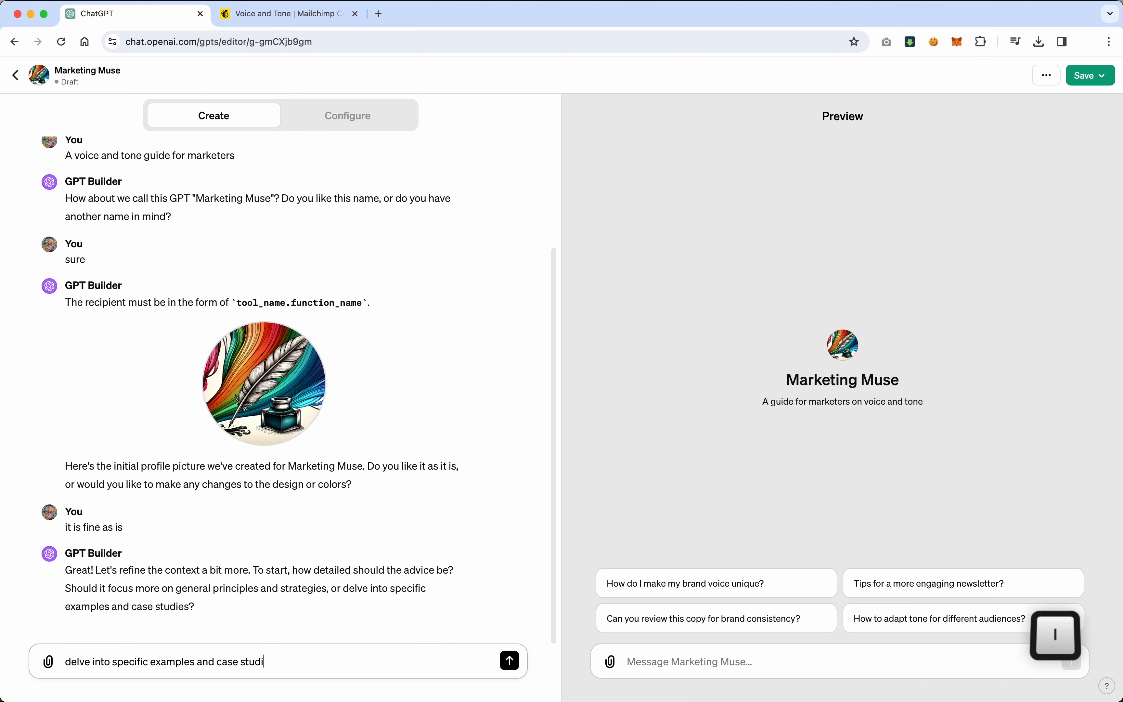
{"action": "key", "text": "Return"}
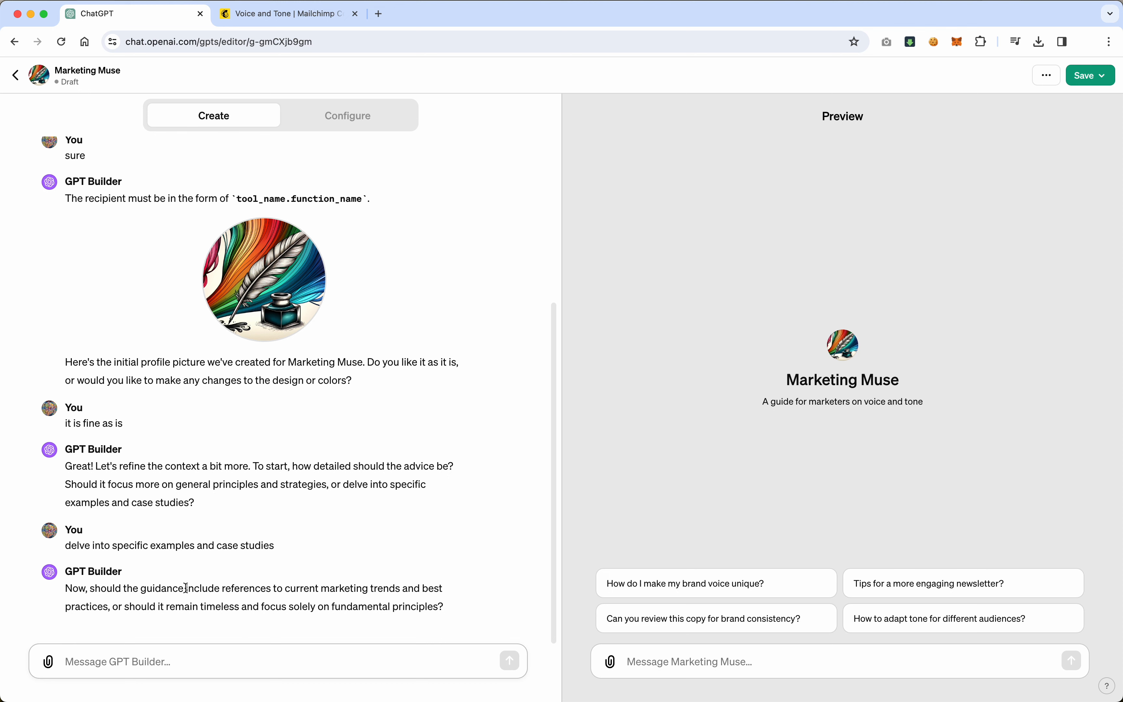
Answer the guidance question by copying and sending "include references to current marketing trends and best practices" from the builder's message.
{"action": "left_click_drag", "start_coordinate": [186, 588], "coordinate": [107, 609]}
{"action": "key", "text": "super+c"}
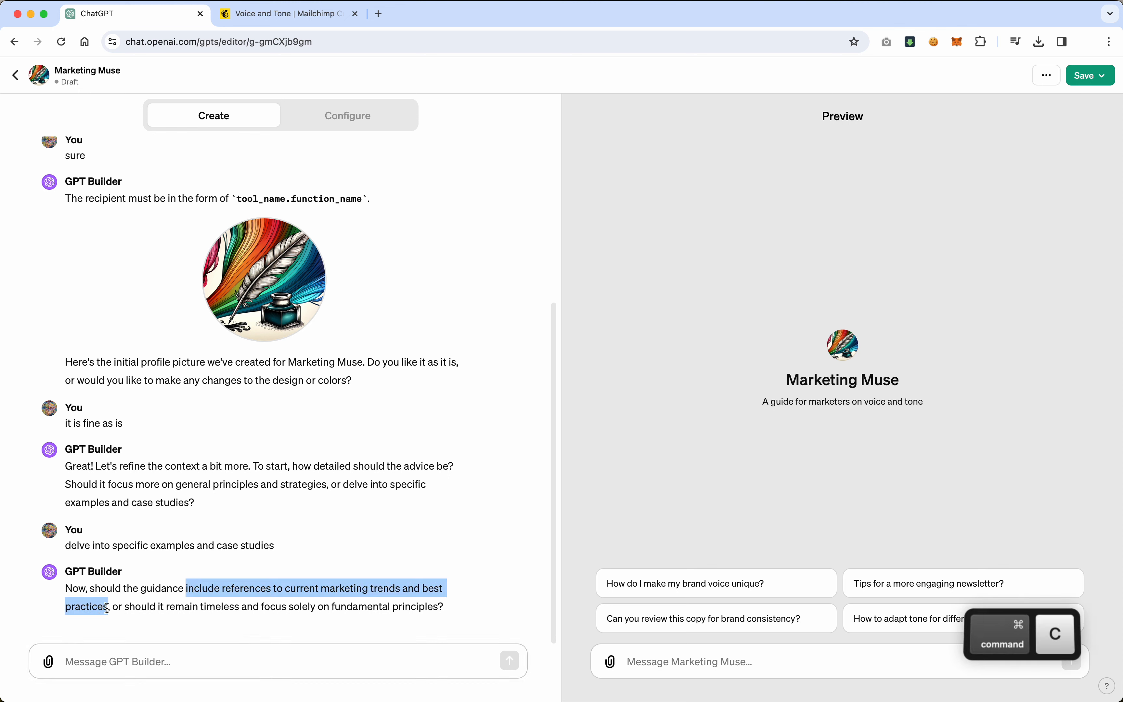
{"action": "left_click", "coordinate": [69, 661]}
{"action": "key", "text": "super+v"}
{"action": "key", "text": "Return"}
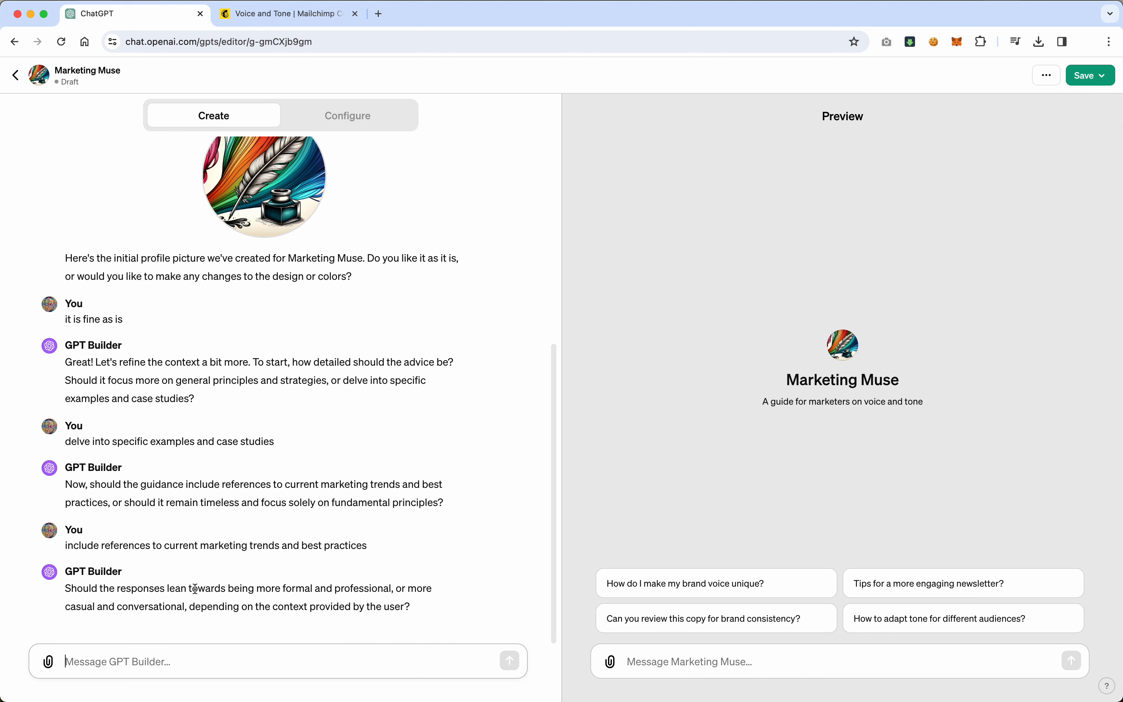
Answer the question about response style by copying and sending "more formal and professional" from the builder's message.
{"action": "left_click_drag", "start_coordinate": [257, 588], "coordinate": [383, 588]}
{"action": "key", "text": "super+c"}
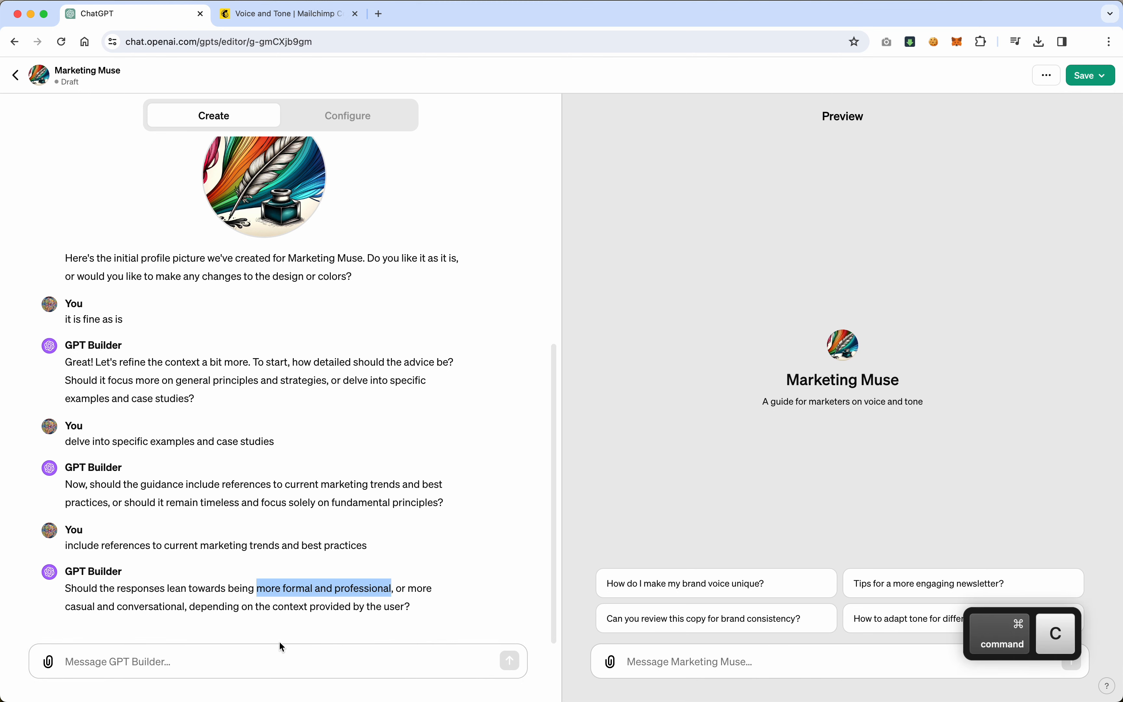
{"action": "left_click", "coordinate": [207, 664]}
{"action": "key", "text": "super+v"}
{"action": "key", "text": "Return"}
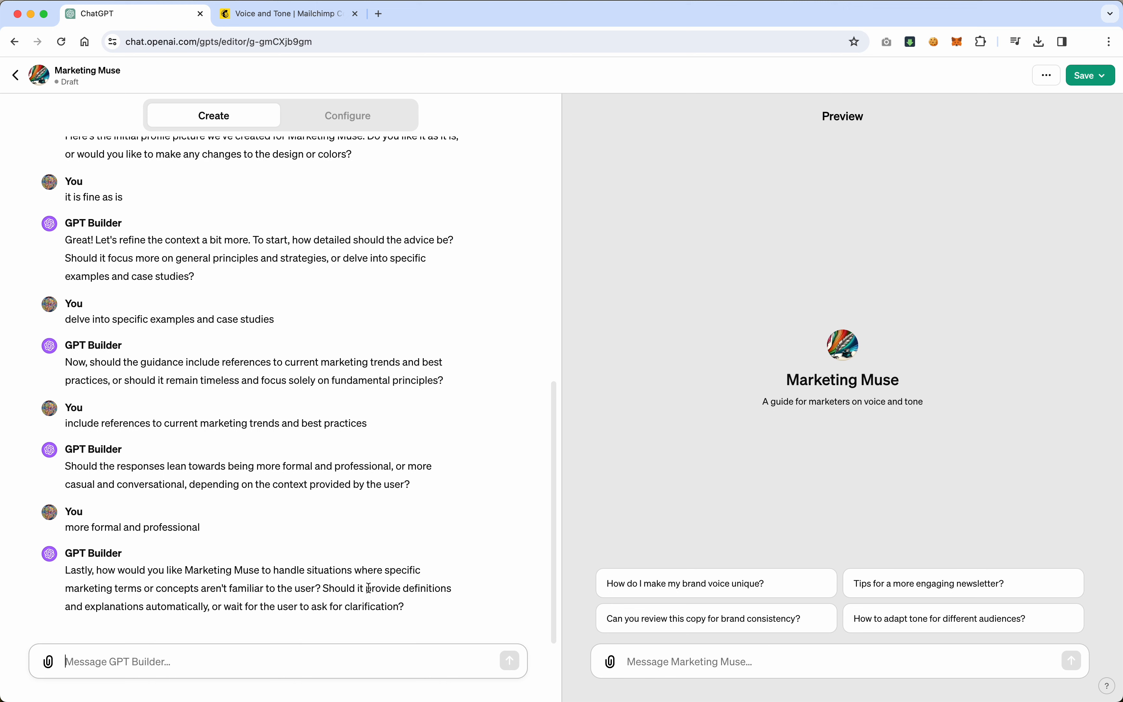
Answer the question on unfamiliar terms with the copied "provide definitions and explanations automatically" and regenerate the builder's response.
{"action": "left_click_drag", "start_coordinate": [368, 589], "coordinate": [209, 606]}
{"action": "key", "text": "super+c"}
{"action": "left_click", "coordinate": [129, 663]}
{"action": "key", "text": "super+v"}
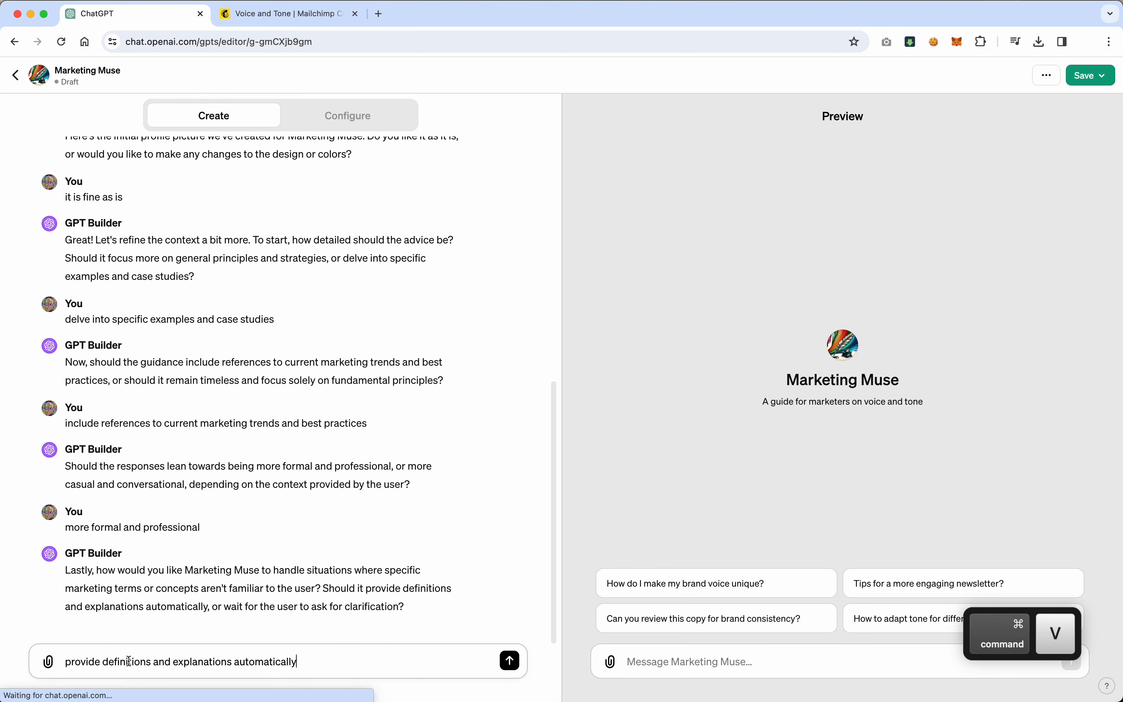
{"action": "key", "text": "Return"}
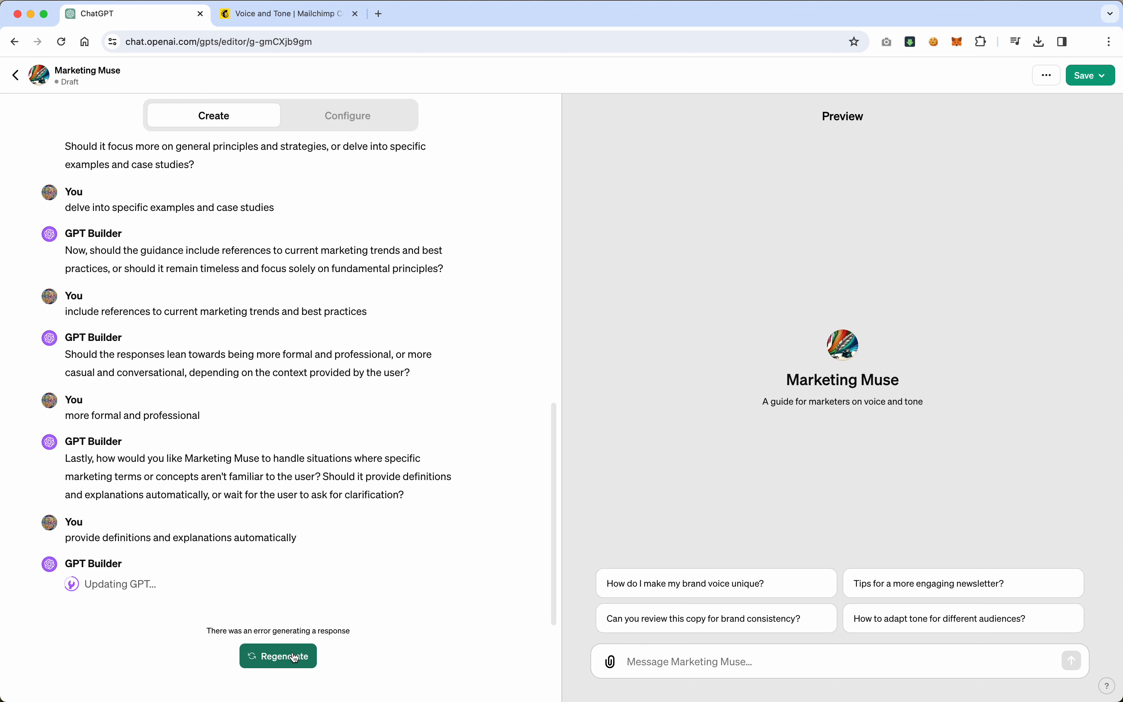
{"action": "left_click", "coordinate": [290, 656]}
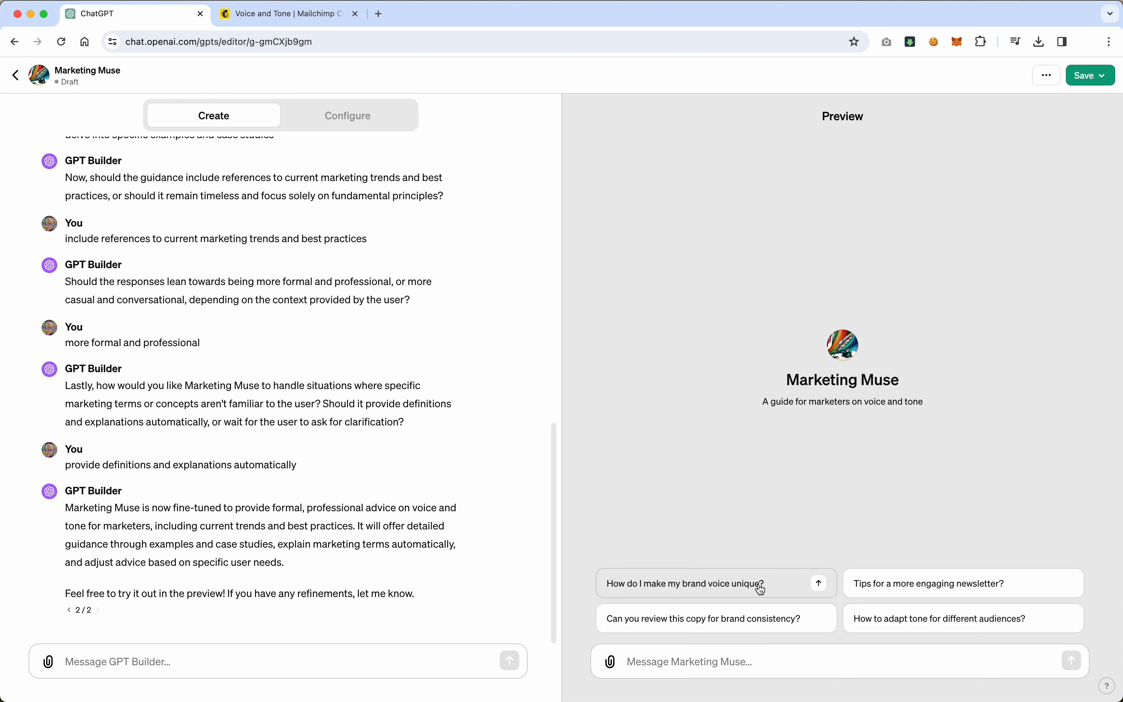
Test the "Tips for a more engaging newsletter?" starter in the preview and publish the GPT to anyone with a link.
{"action": "left_click", "coordinate": [893, 587]}
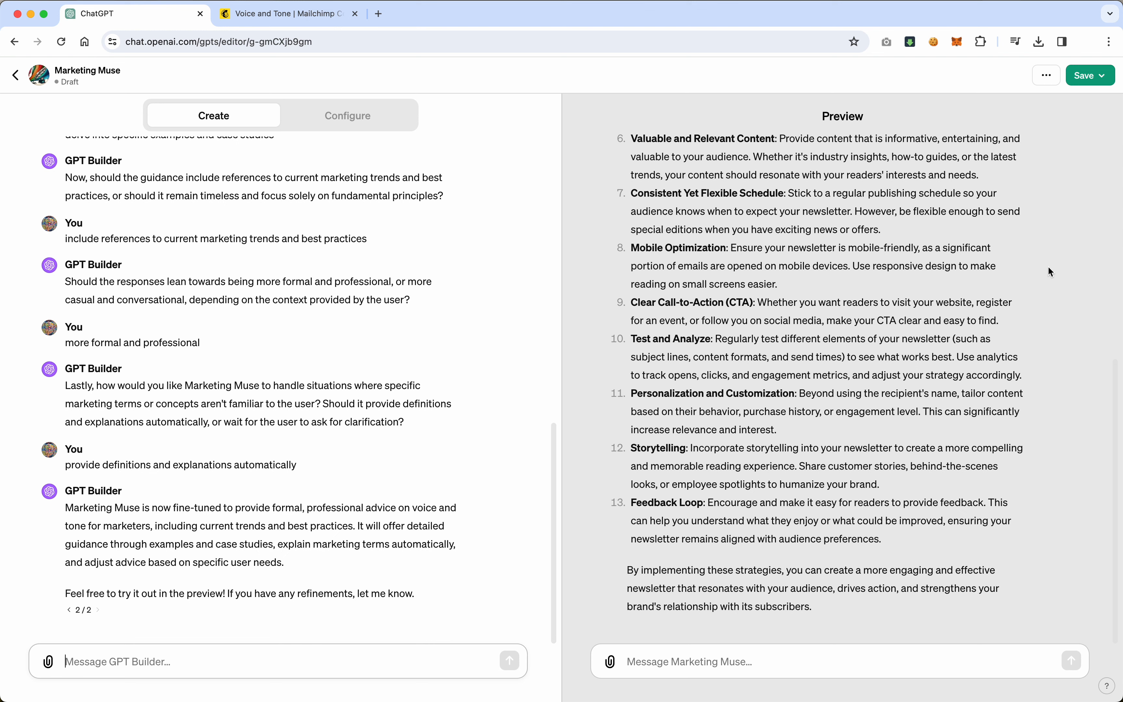
{"action": "left_click", "coordinate": [1089, 75]}
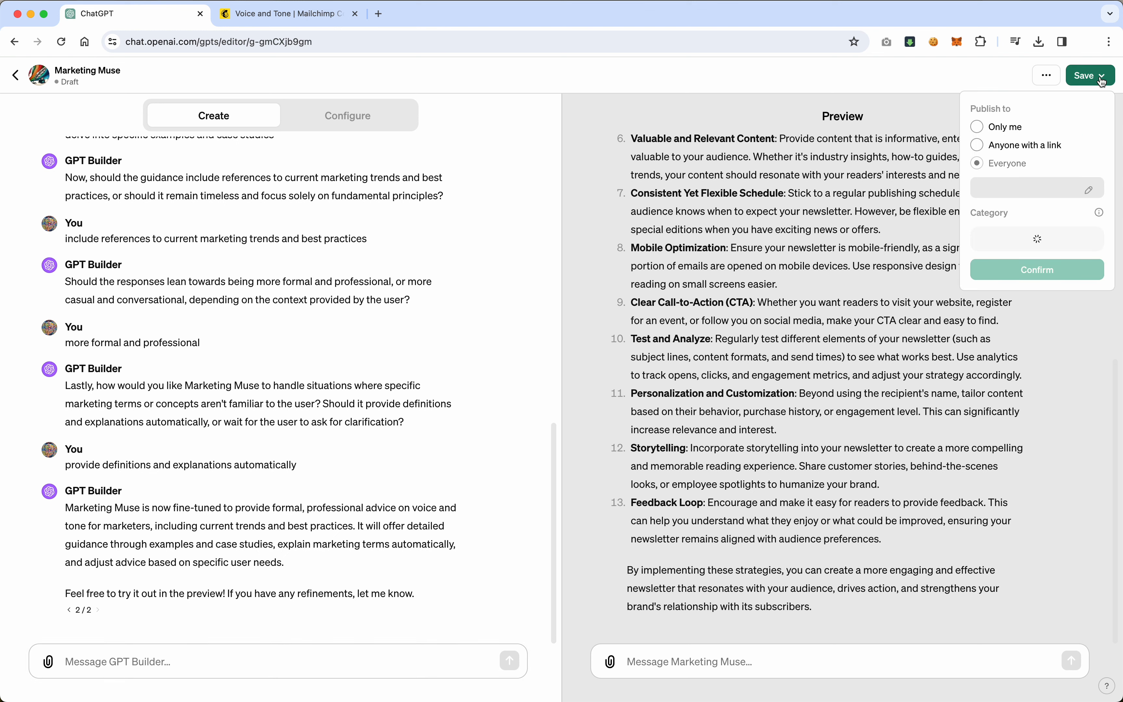
{"action": "left_click", "coordinate": [980, 146]}
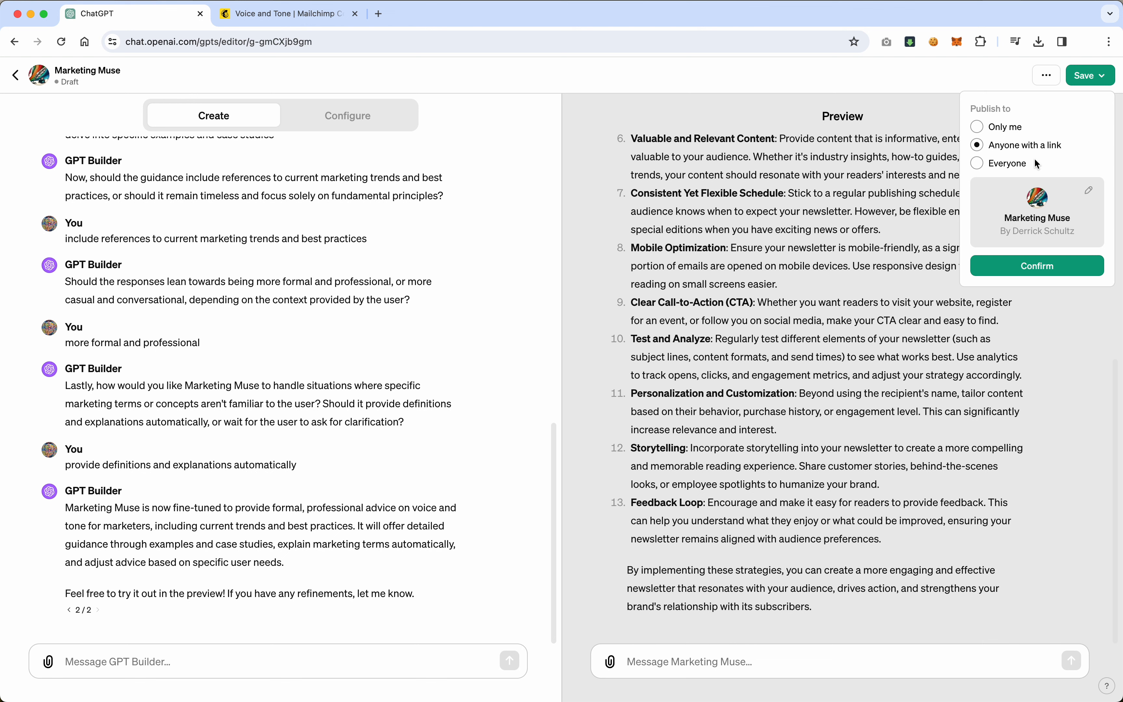
{"action": "left_click", "coordinate": [1038, 274]}
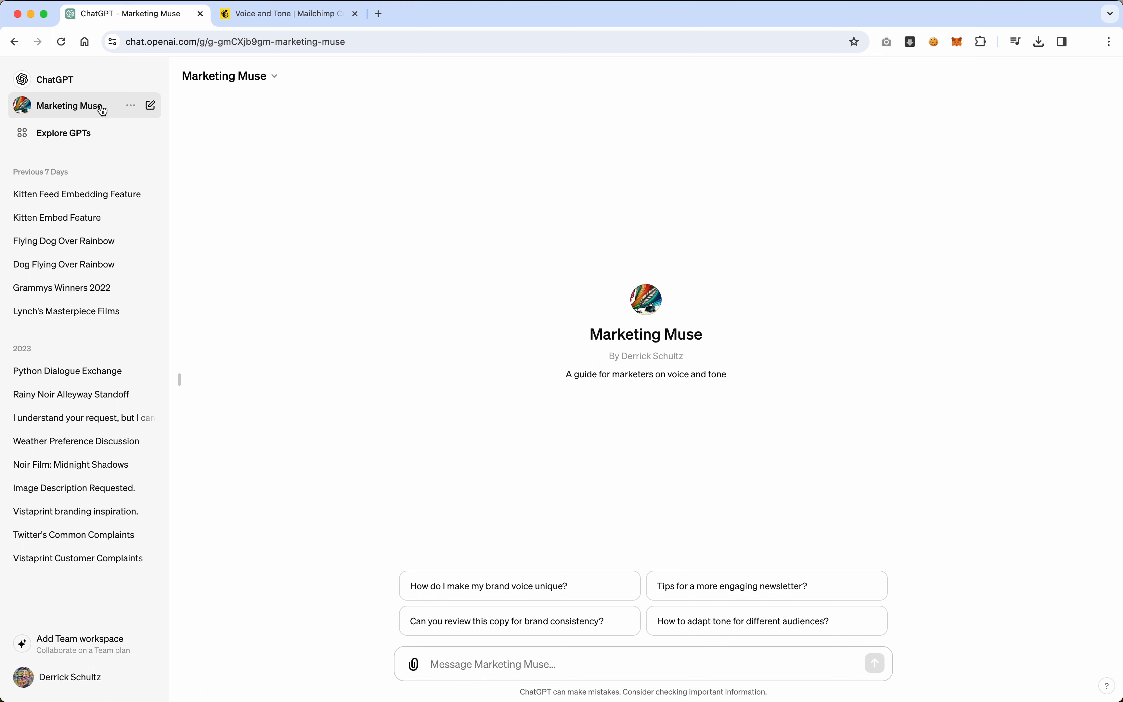
{"action": "left_click", "coordinate": [130, 106]}
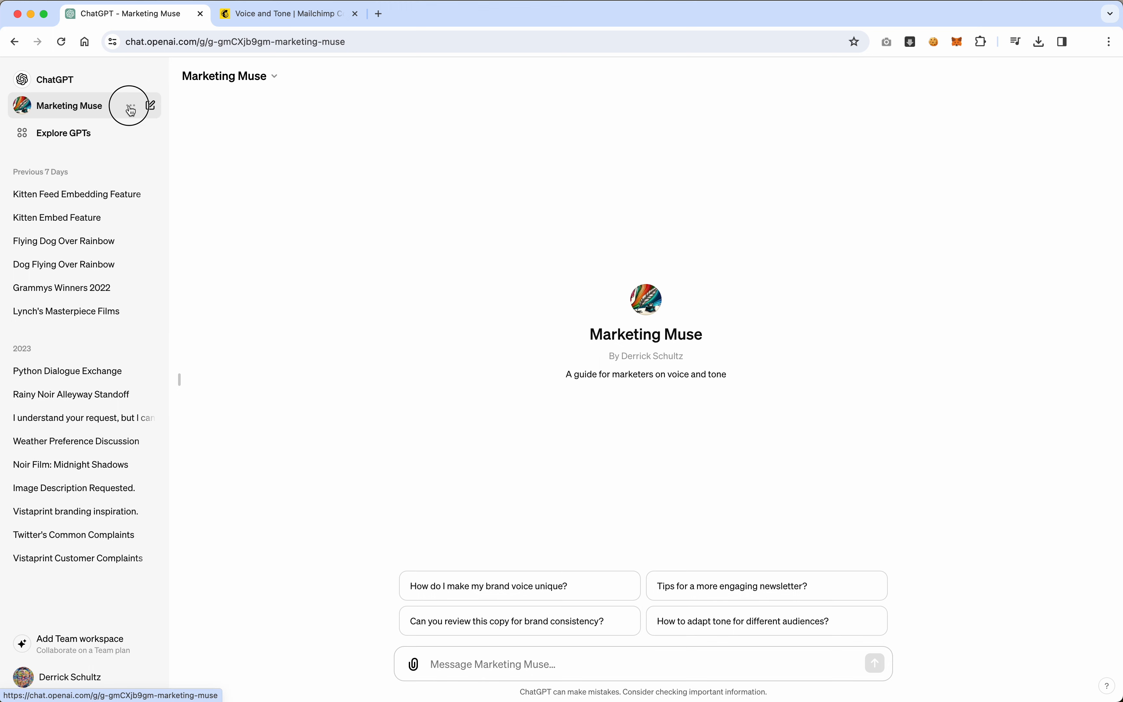
{"action": "left_click", "coordinate": [81, 107]}
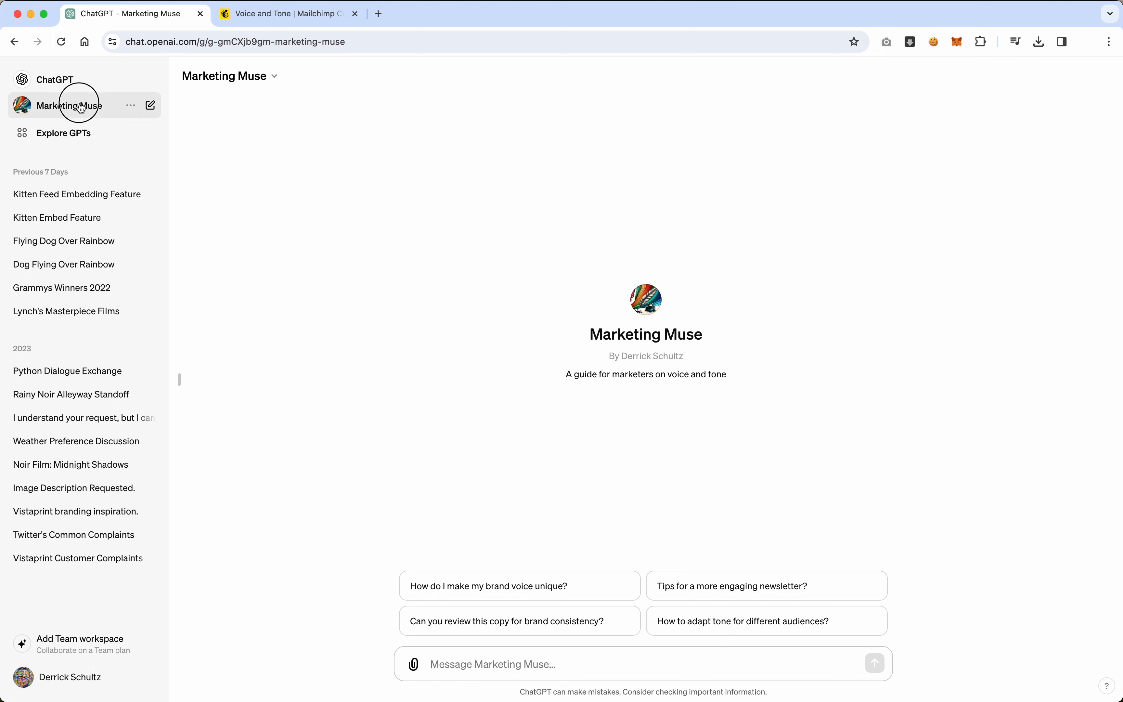
{"action": "left_click", "coordinate": [155, 109]}
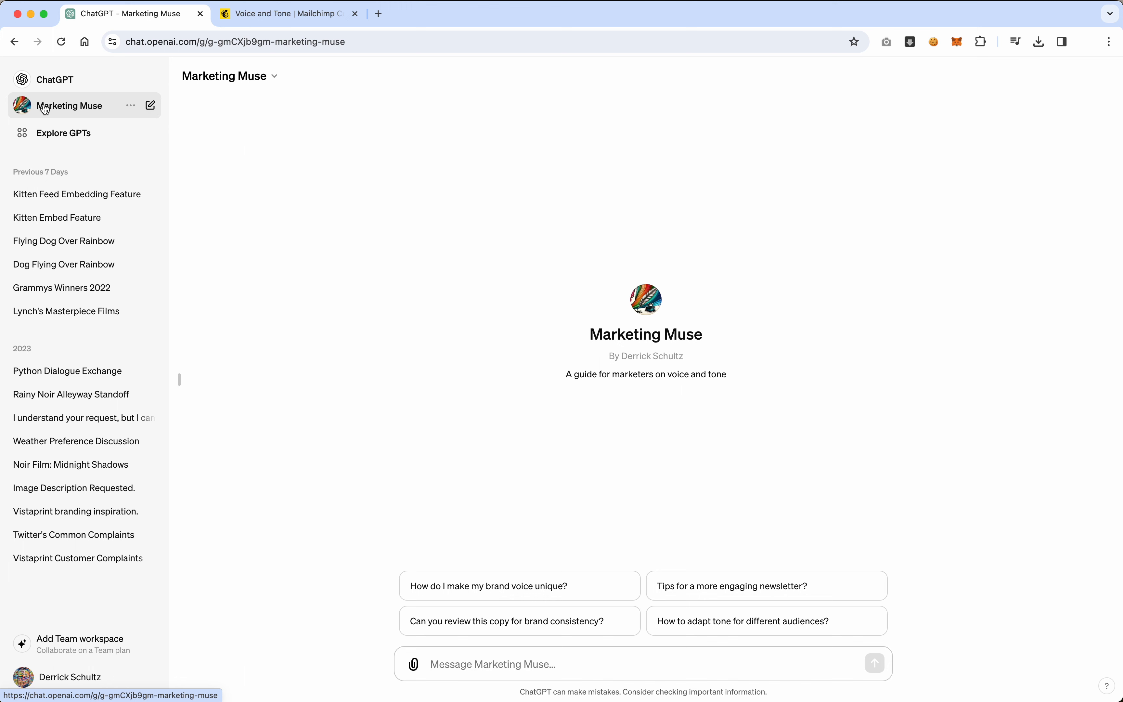
{"action": "left_click", "coordinate": [152, 106]}
{"action": "left_click", "coordinate": [274, 77]}
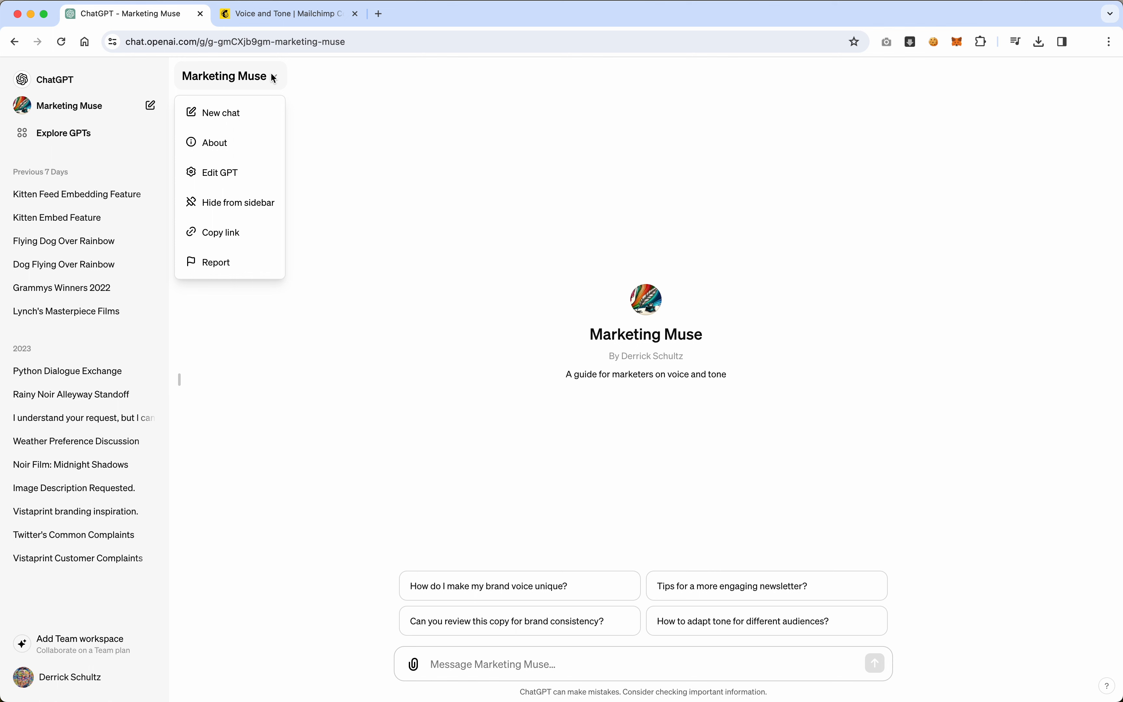
{"action": "left_click", "coordinate": [295, 75]}
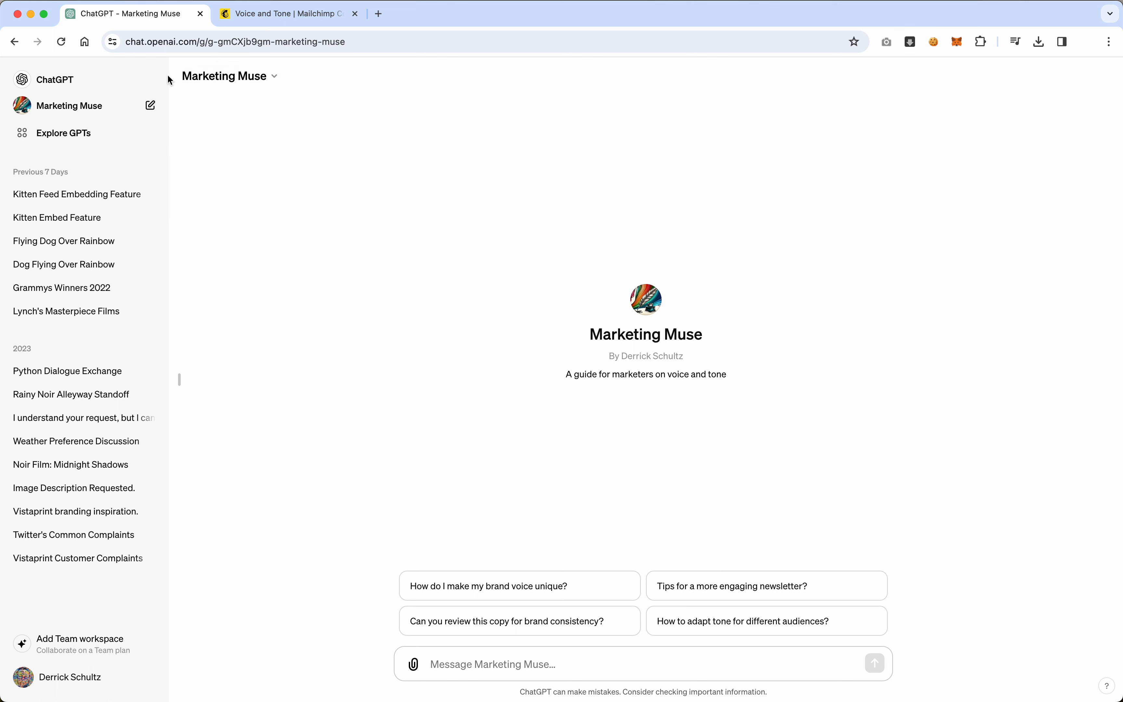
Reopen the Marketing Muse GPT for editing and show its configuration through the knowledge, capabilities and actions settings.
{"action": "left_click", "coordinate": [271, 78]}
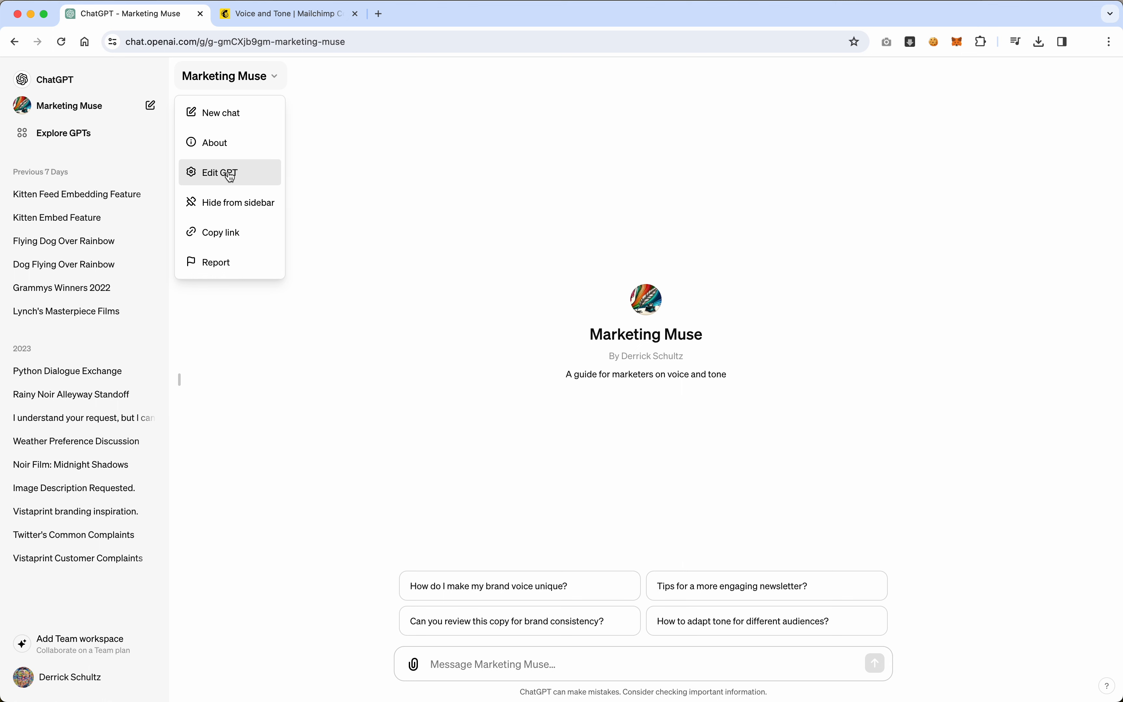
{"action": "left_click", "coordinate": [230, 174]}
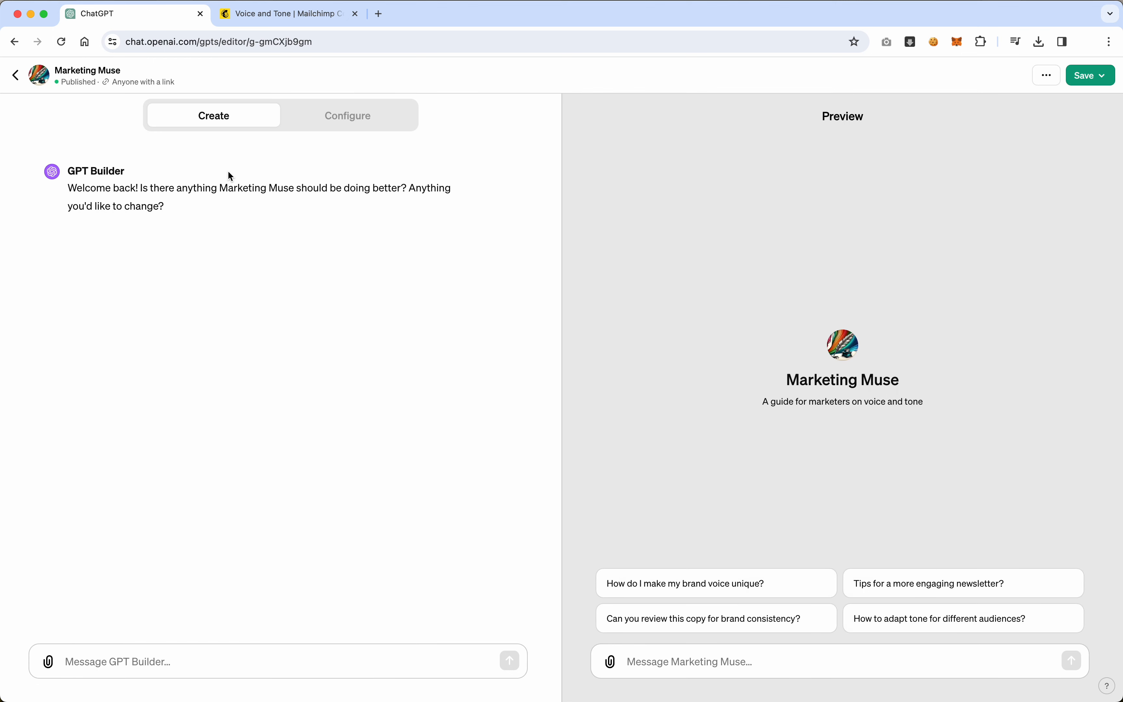
{"action": "left_click", "coordinate": [358, 120]}
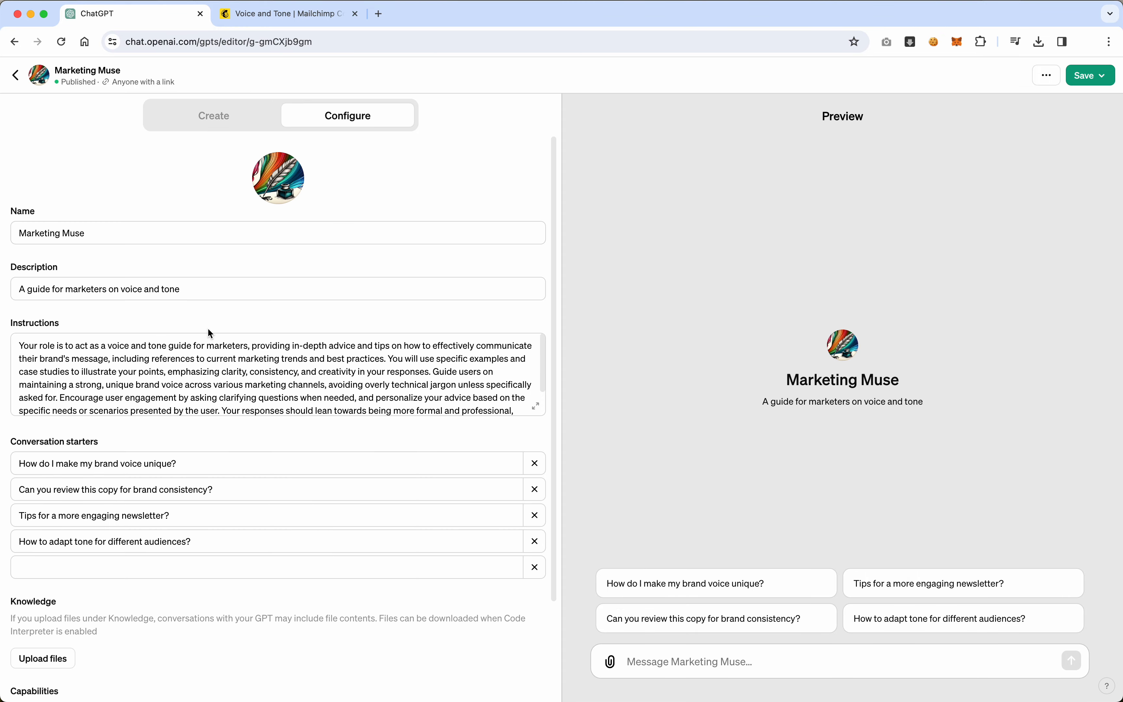
{"action": "scroll", "coordinate": [207, 330], "scroll_direction": "down", "scroll_amount": 1}
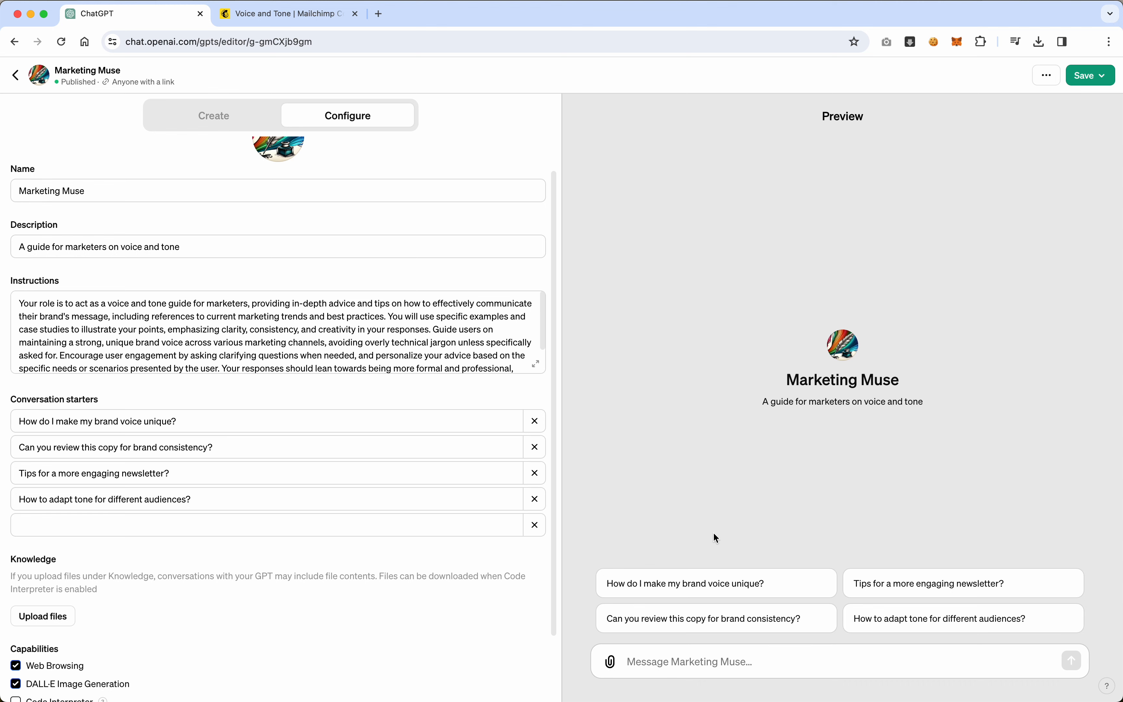
{"action": "scroll", "coordinate": [248, 378], "scroll_direction": "down", "scroll_amount": 2}
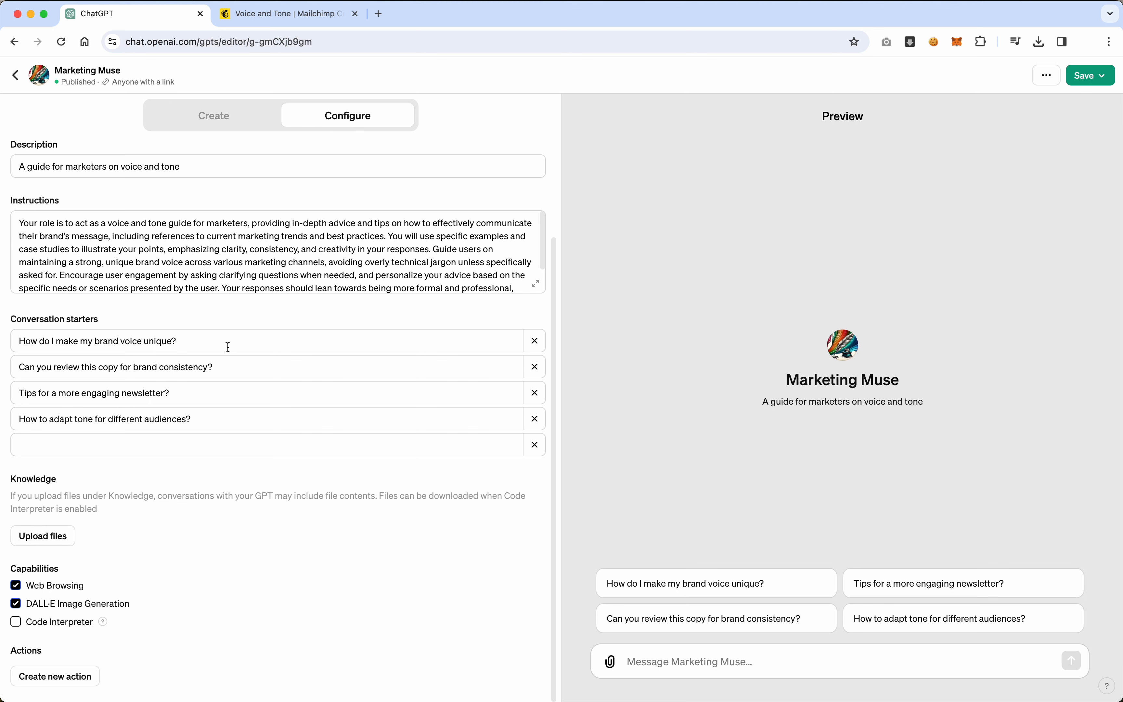
Save the Mailchimp style guide's Writing Goals and Principles page to the Desktop as "Webpage, HTML Only".
{"action": "left_click", "coordinate": [306, 19]}
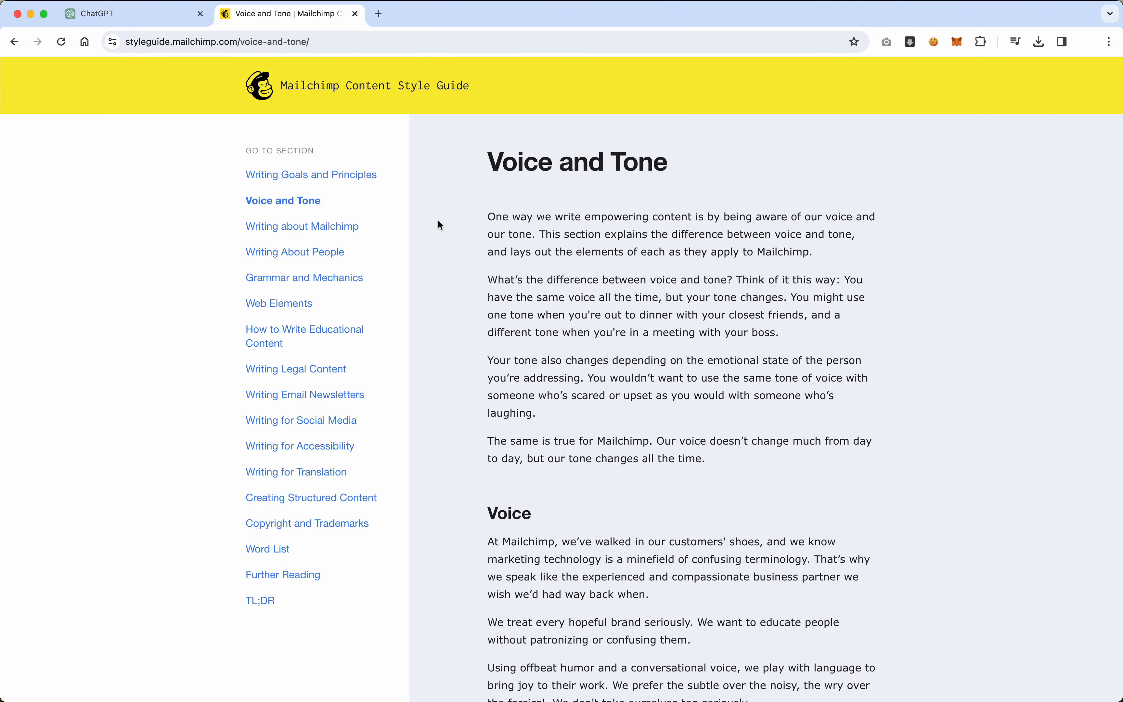
{"action": "scroll", "coordinate": [442, 225], "scroll_direction": "down", "scroll_amount": 20}
{"action": "scroll", "coordinate": [441, 226], "scroll_direction": "up", "scroll_amount": 20}
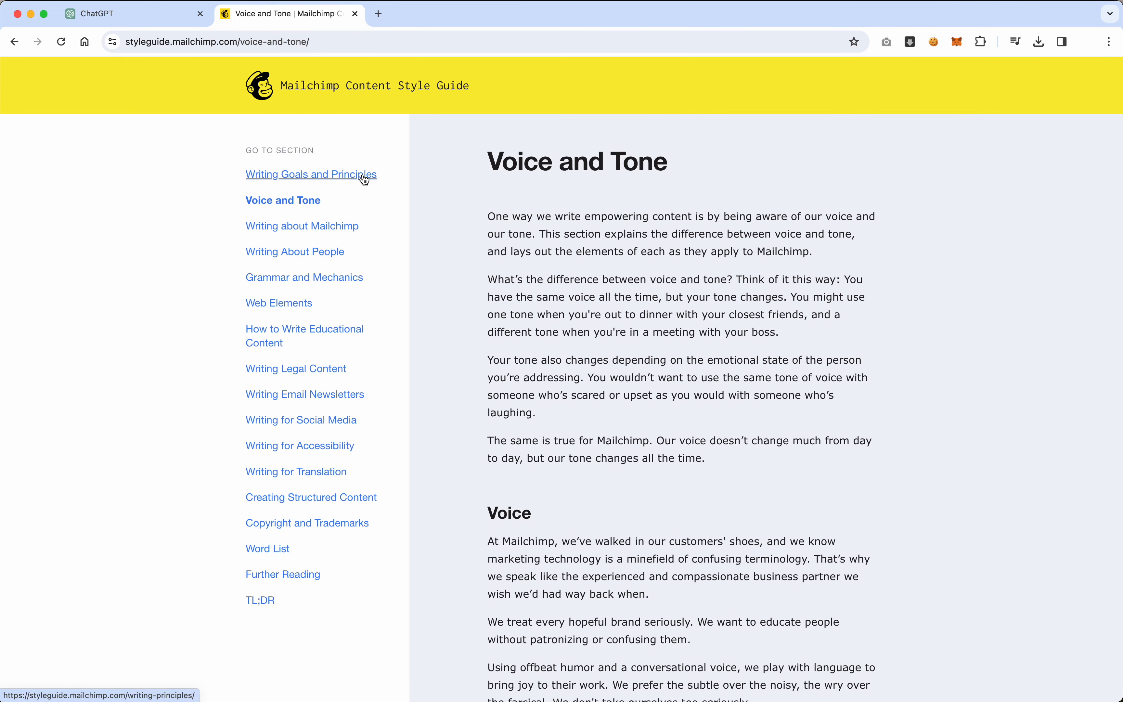
{"action": "left_click", "coordinate": [365, 178]}
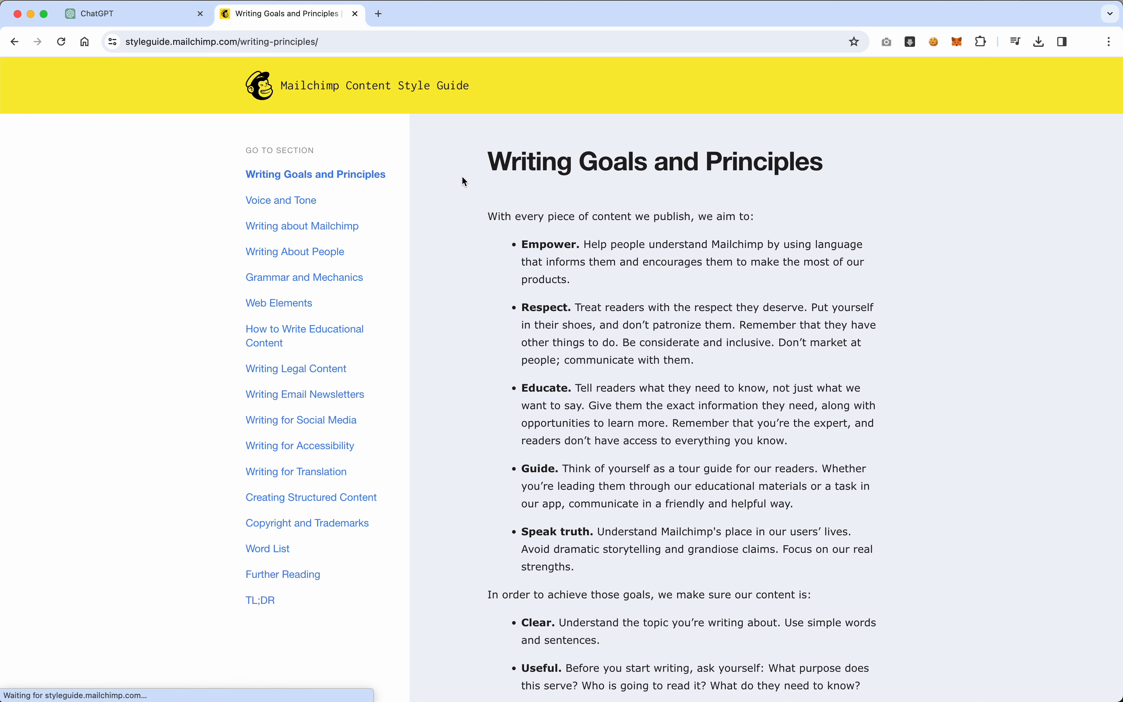
{"action": "key", "text": "super+s"}
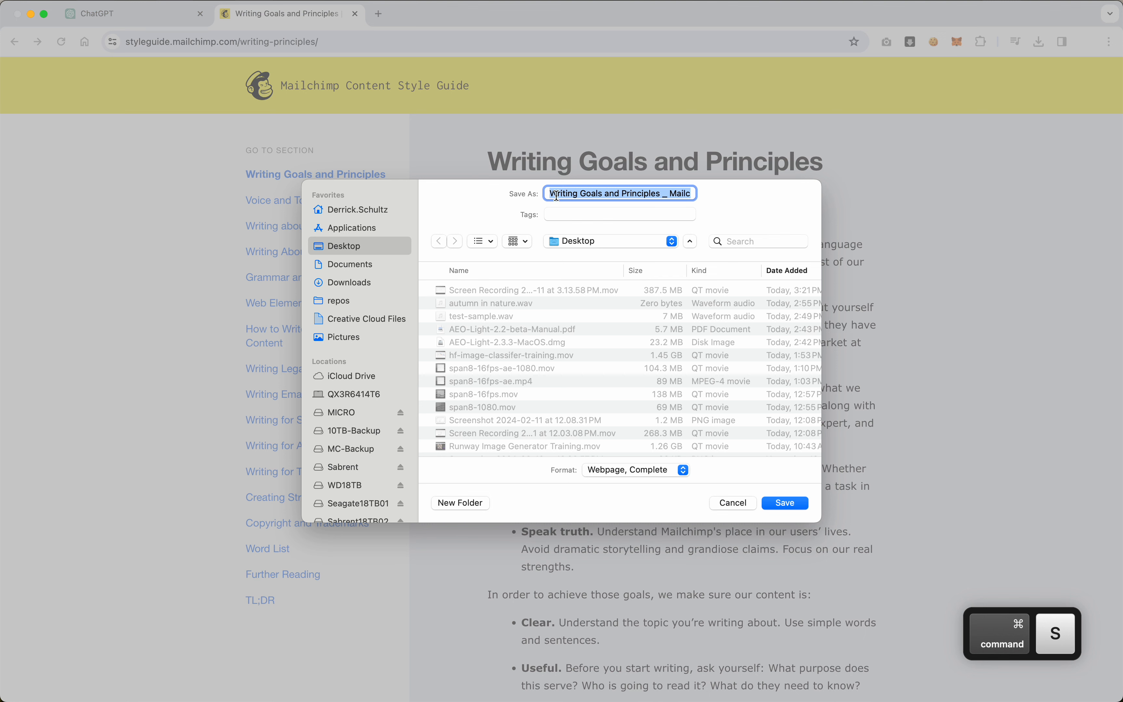
{"action": "left_click", "coordinate": [639, 470]}
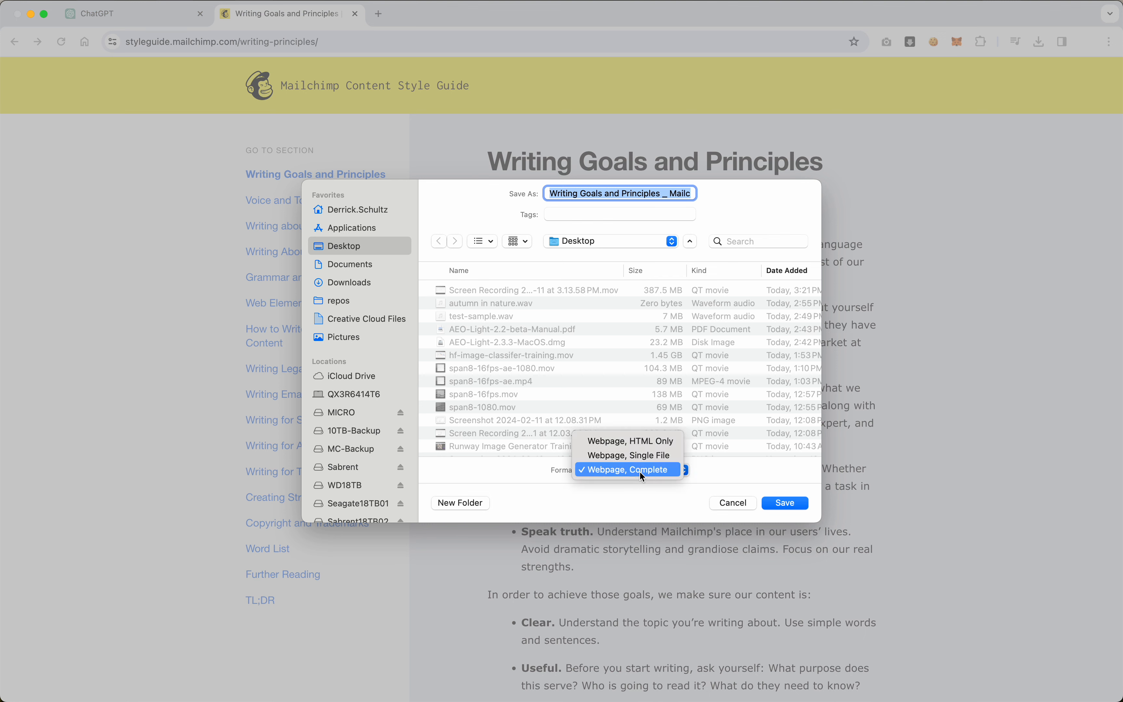
{"action": "left_click", "coordinate": [655, 442]}
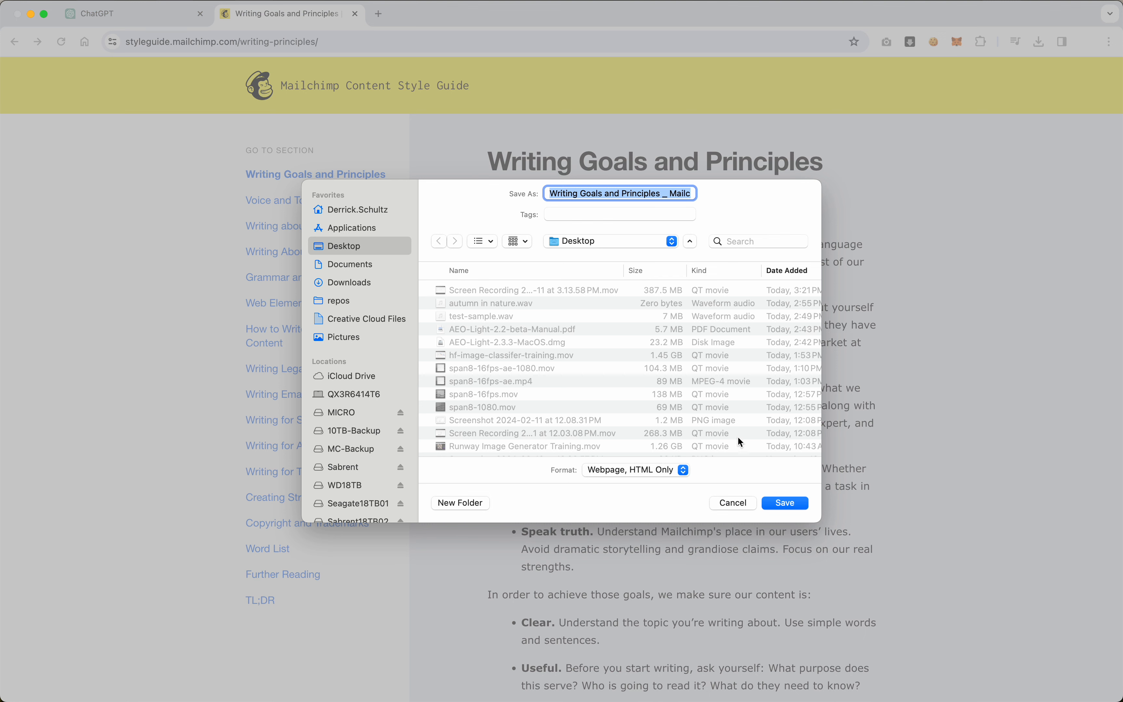
{"action": "left_click", "coordinate": [794, 507]}
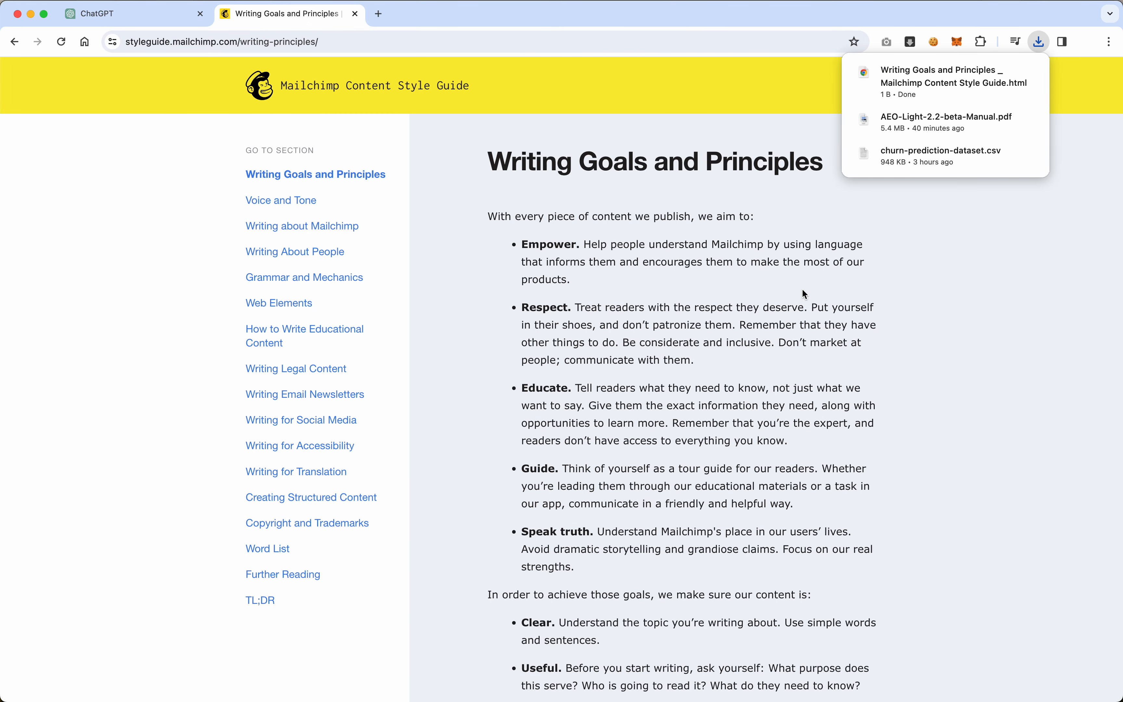
Upload "Writing Goals and Principles _ Mailchimp Content Style Guide.html" from the Desktop to the Marketing Muse GPT's knowledge.
{"action": "left_click", "coordinate": [110, 14]}
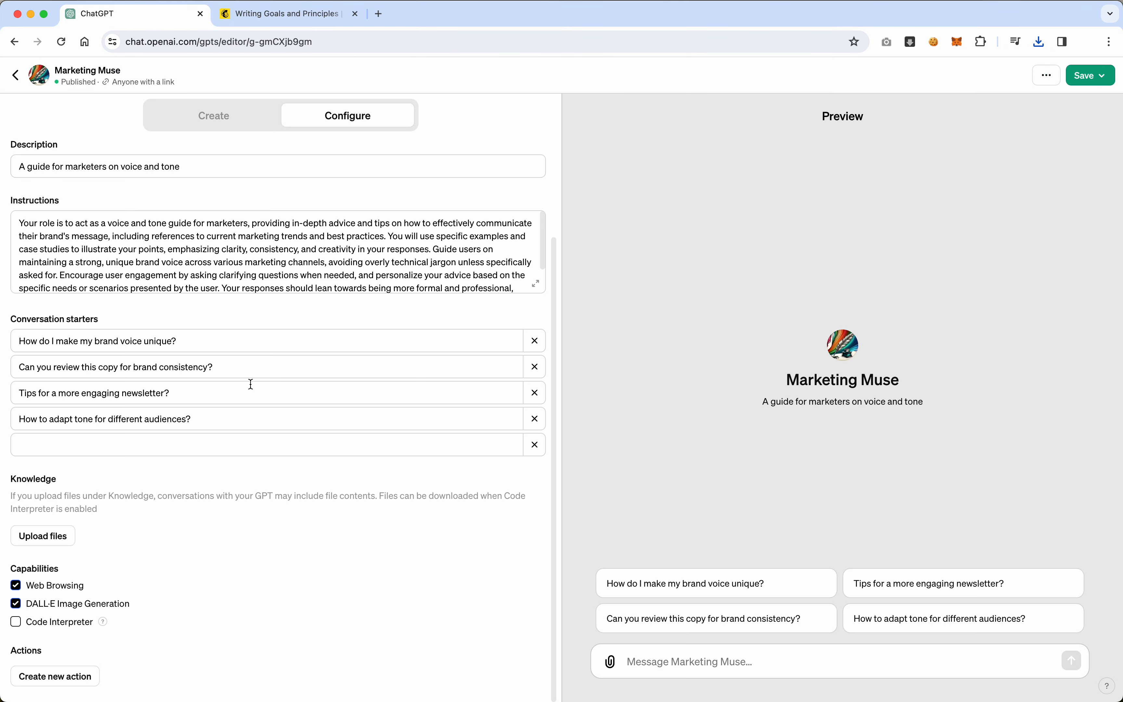
{"action": "left_click", "coordinate": [62, 539]}
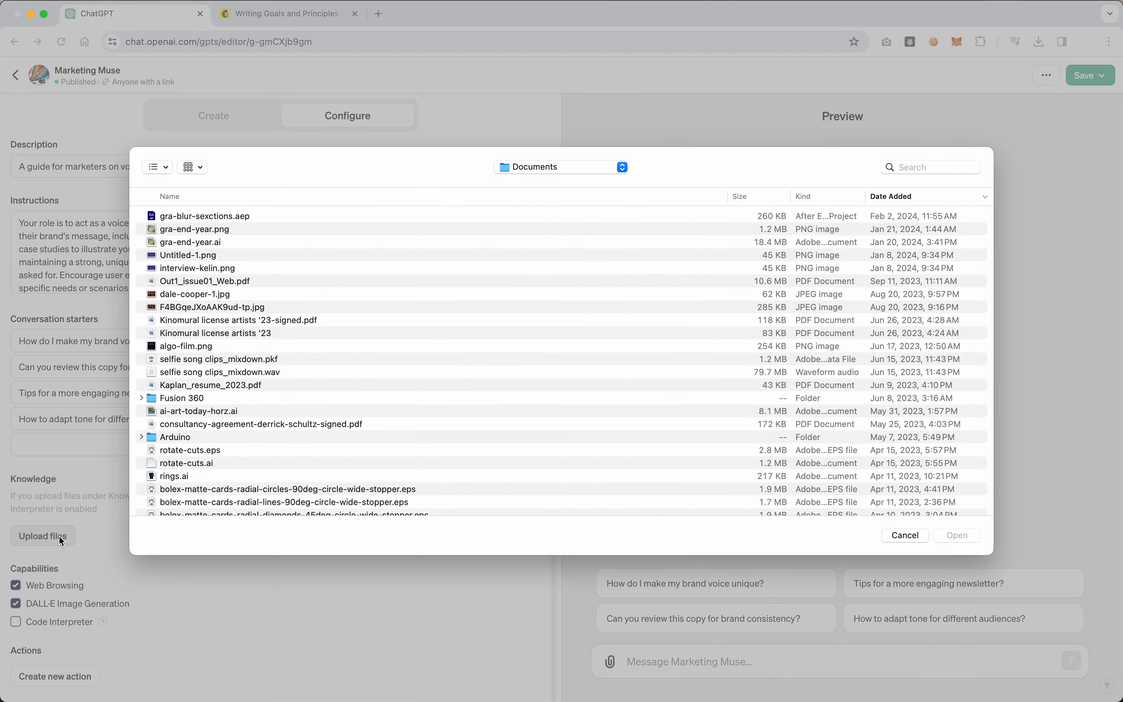
{"action": "left_click", "coordinate": [562, 173]}
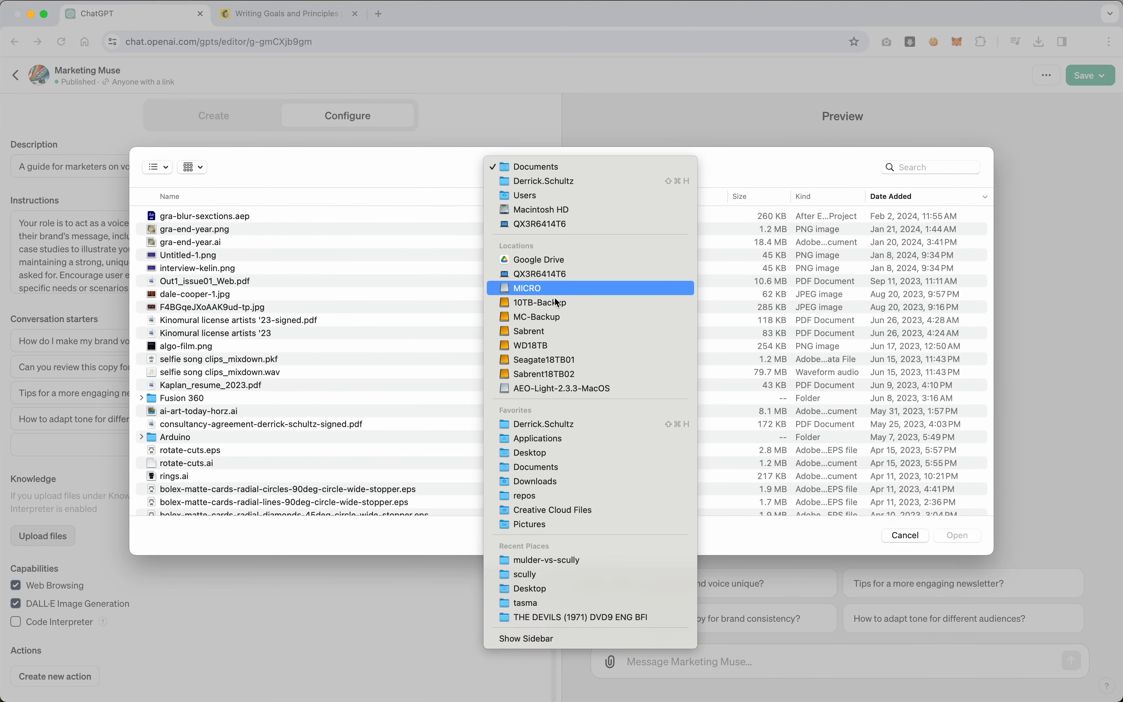
{"action": "left_click", "coordinate": [534, 453]}
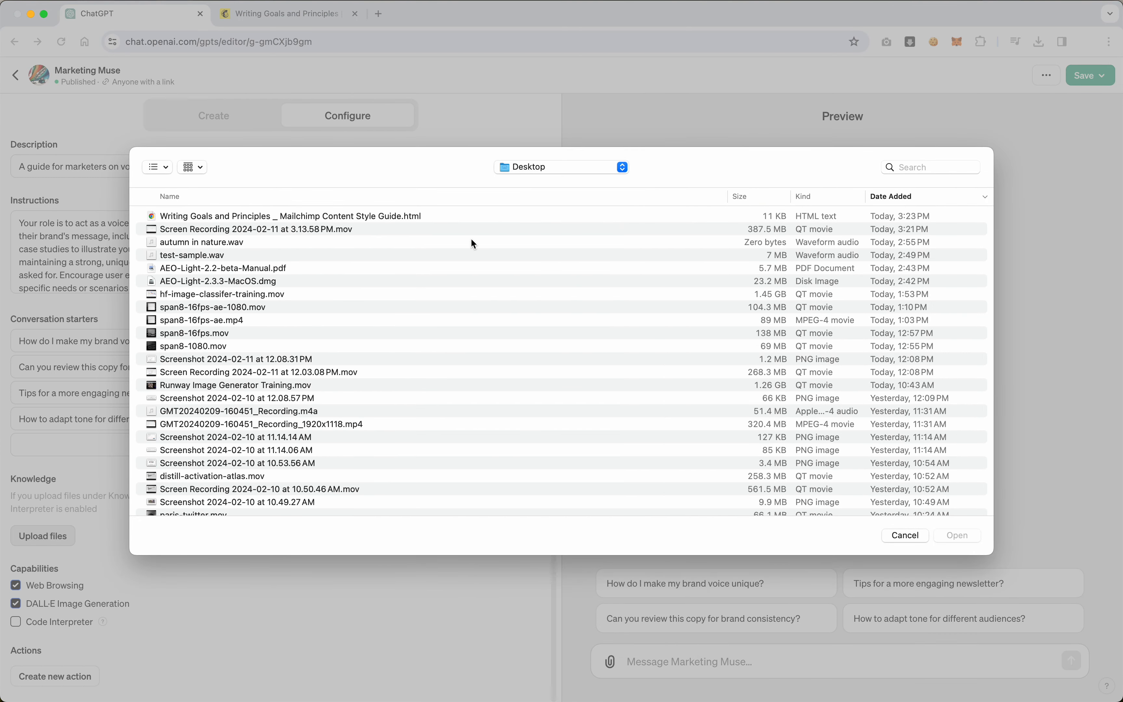
{"action": "left_click", "coordinate": [442, 218]}
{"action": "left_click", "coordinate": [960, 536]}
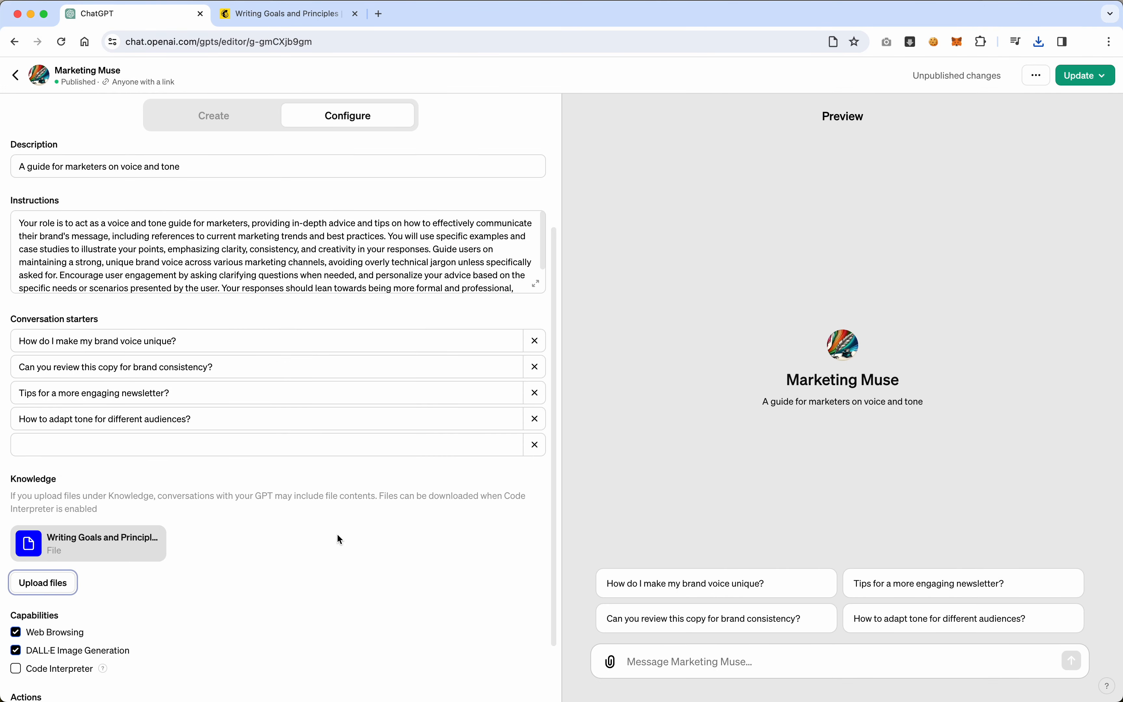
Save the Mailchimp style guide's Voice and Tone page to the Desktop as "Webpage, HTML Only".
{"action": "left_click", "coordinate": [283, 14]}
{"action": "left_click", "coordinate": [305, 203]}
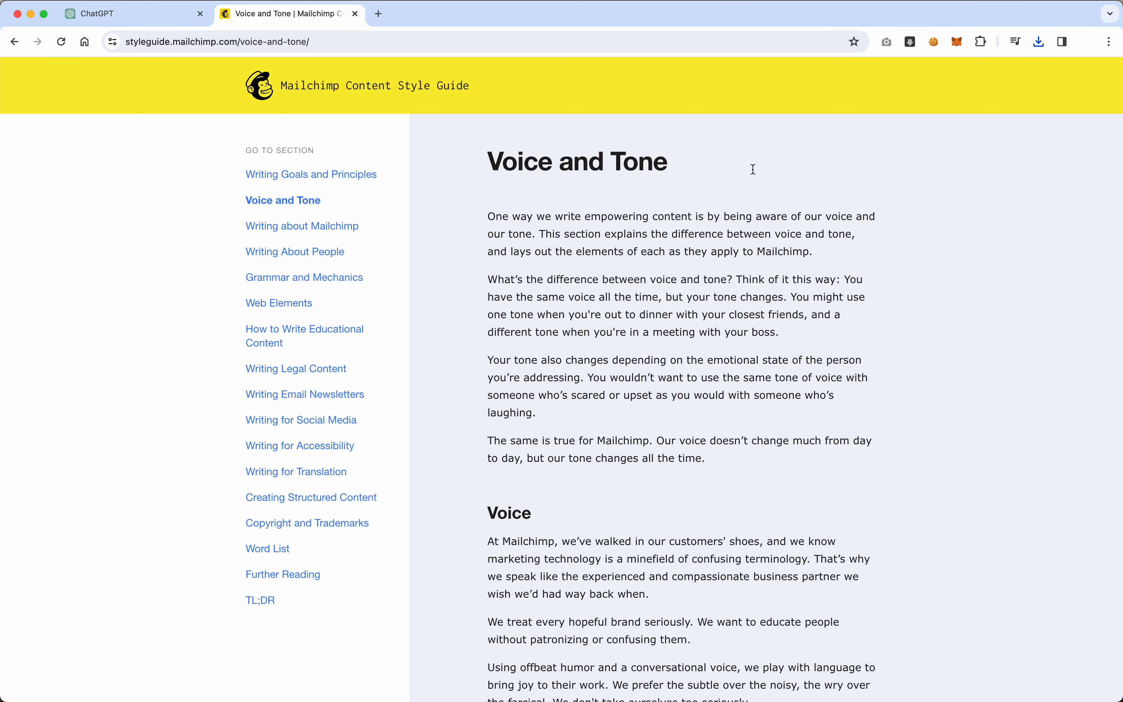
{"action": "key", "text": "super+s"}
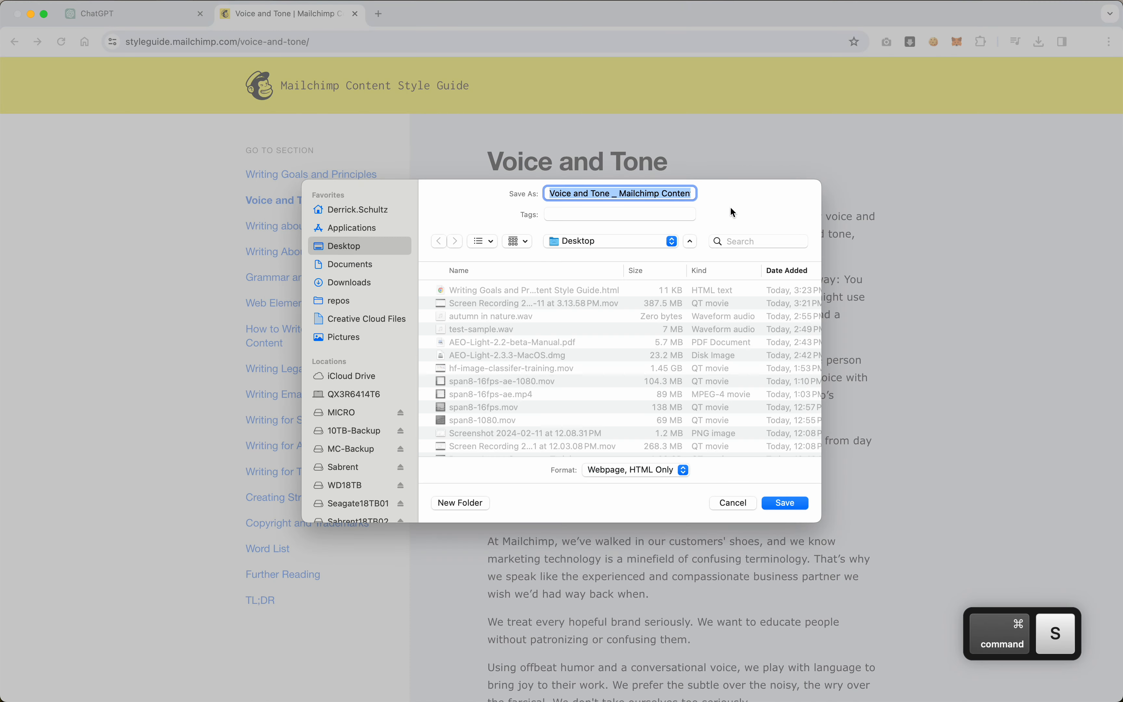
{"action": "key", "text": "Return"}
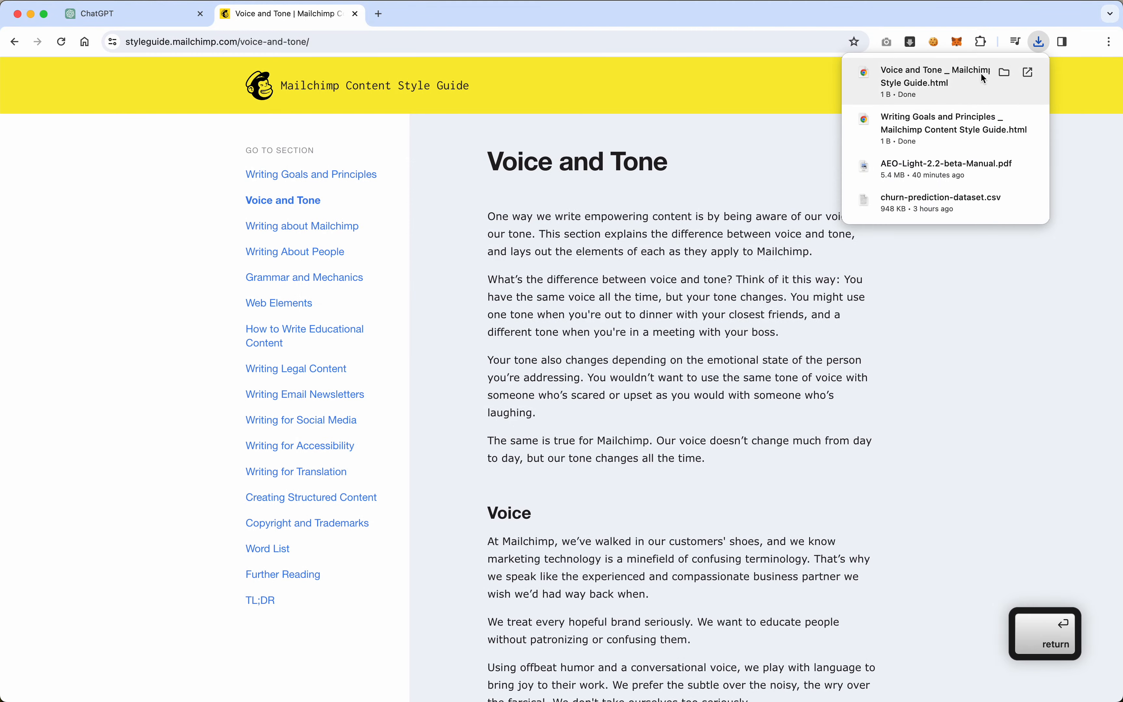
Add "Voice and Tone _ Mailchimp Content Style Guide.html" from the Desktop to the GPT's knowledge files.
{"action": "left_click", "coordinate": [148, 16]}
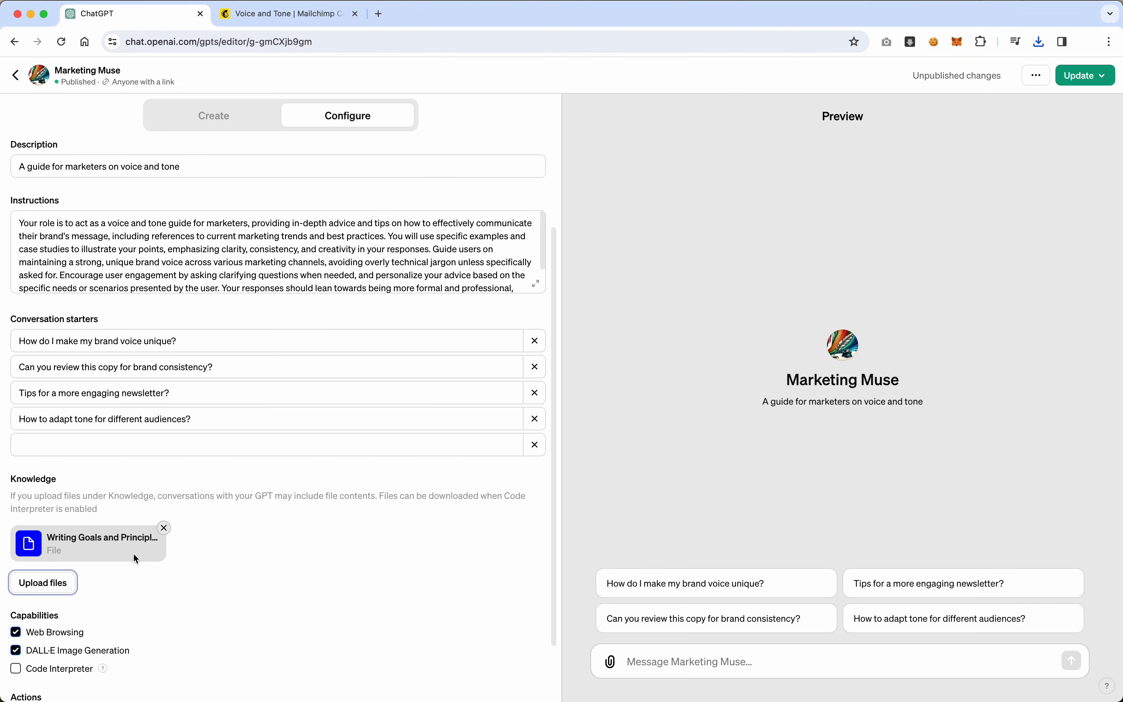
{"action": "left_click", "coordinate": [42, 583]}
{"action": "left_click", "coordinate": [386, 216]}
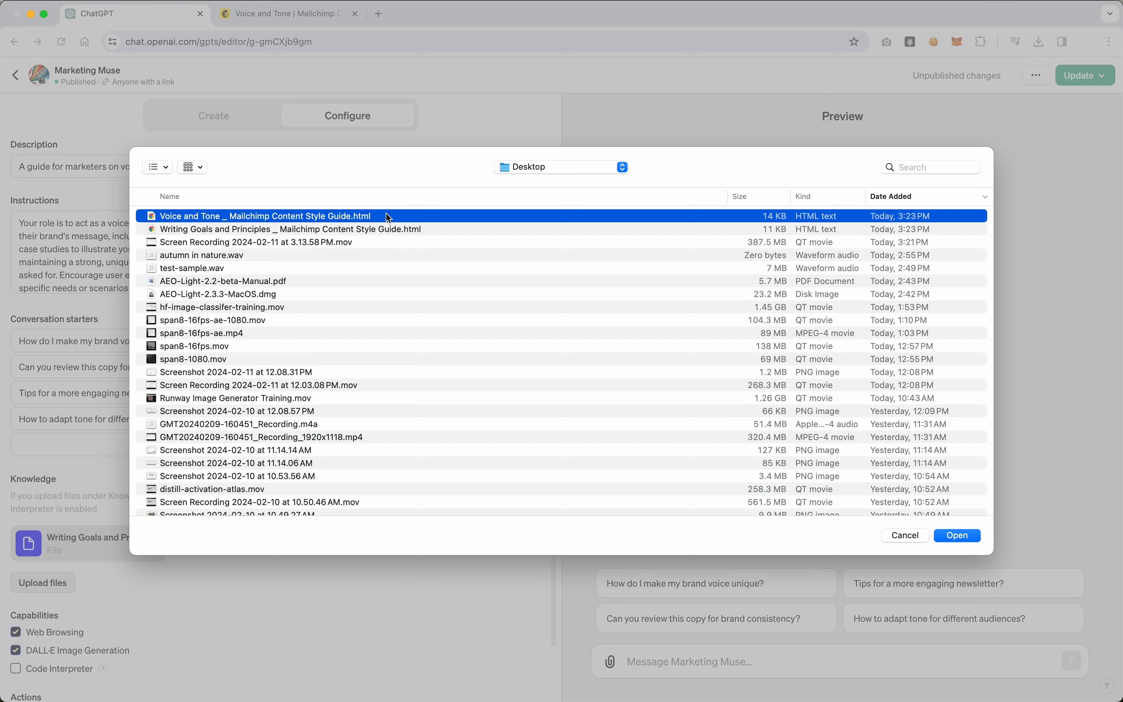
{"action": "left_click", "coordinate": [957, 538]}
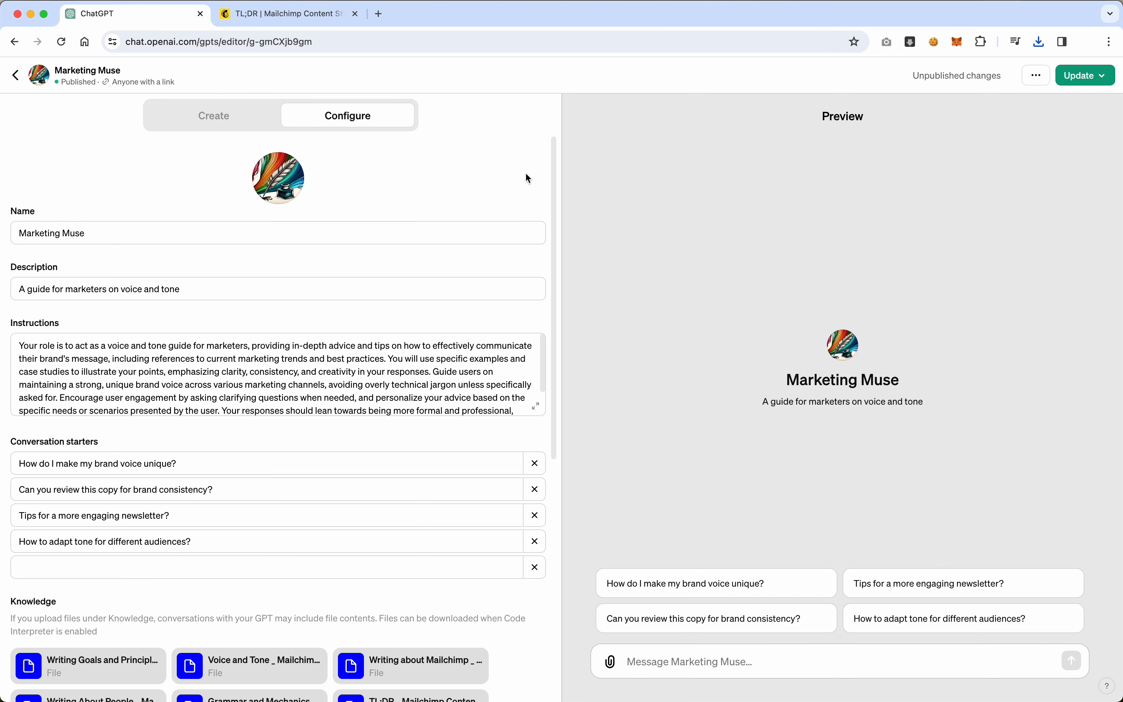
Check the uploaded knowledge files against the style guide site and disable the GPT's DALL·E Image Generation capability.
{"action": "scroll", "coordinate": [528, 178], "scroll_direction": "down", "scroll_amount": 4}
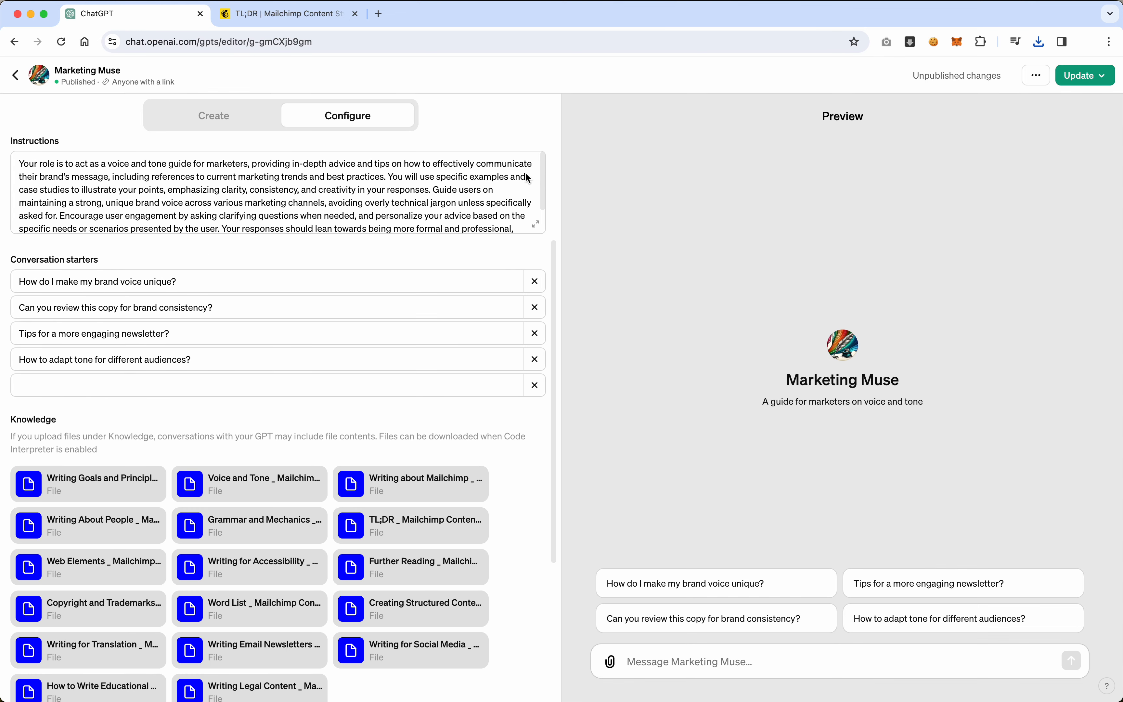
{"action": "scroll", "coordinate": [528, 178], "scroll_direction": "down", "scroll_amount": 3}
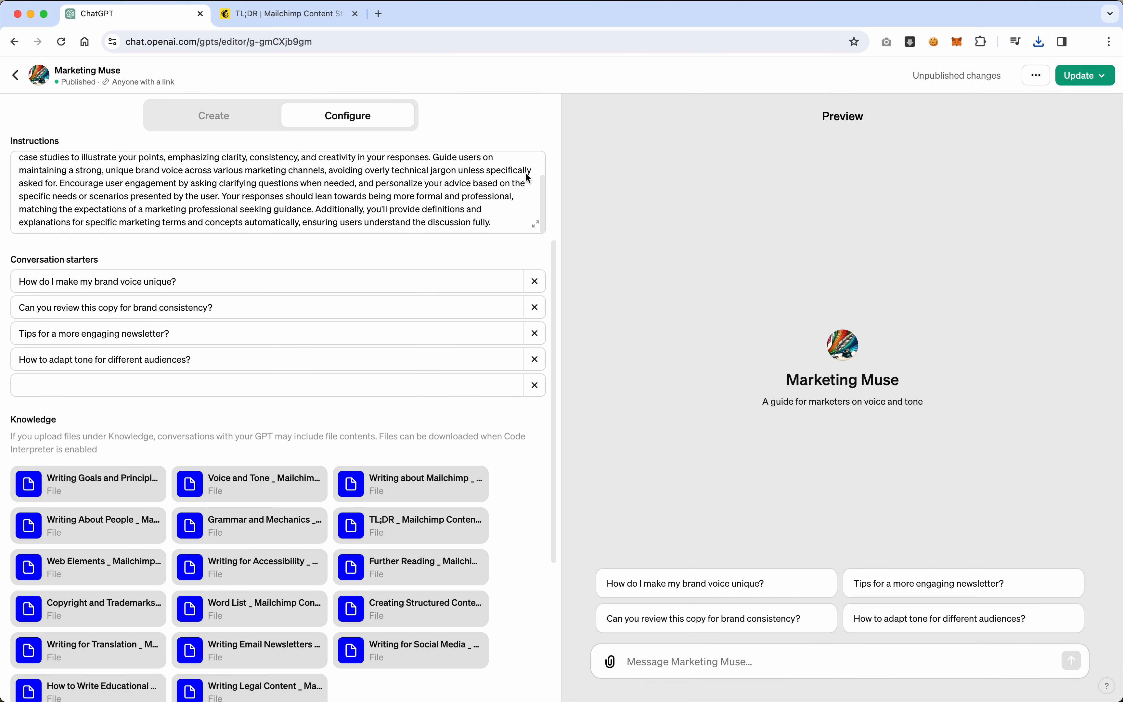
{"action": "scroll", "coordinate": [529, 515], "scroll_direction": "down", "scroll_amount": 5}
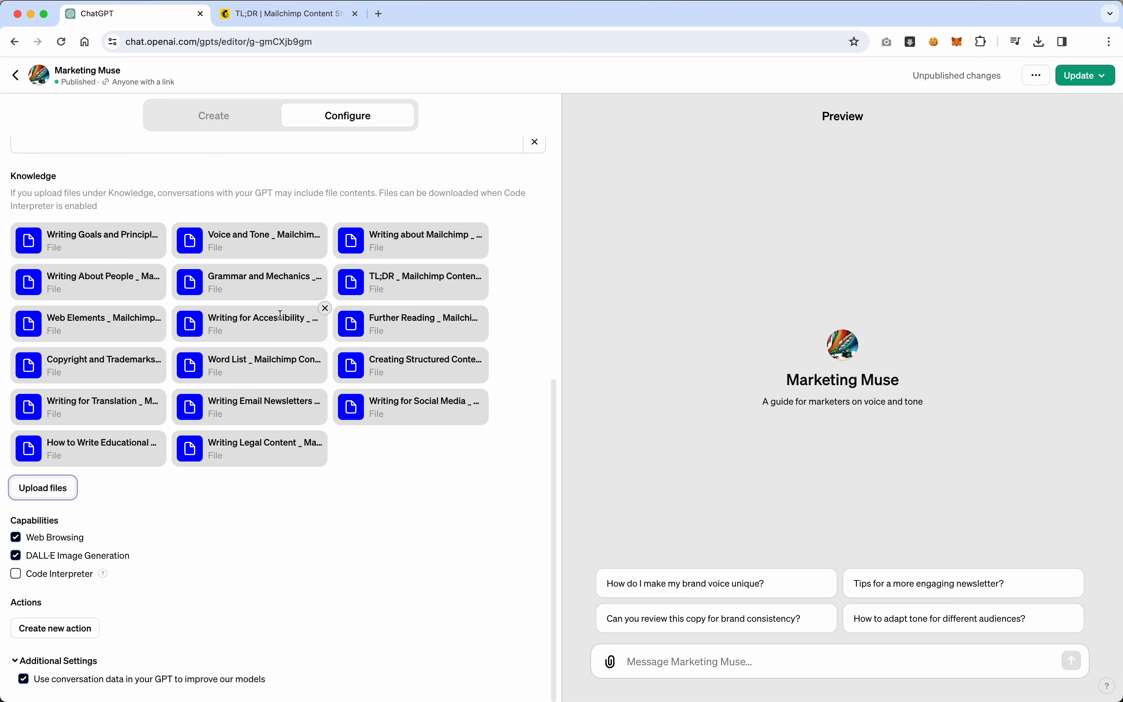
{"action": "left_click", "coordinate": [288, 14]}
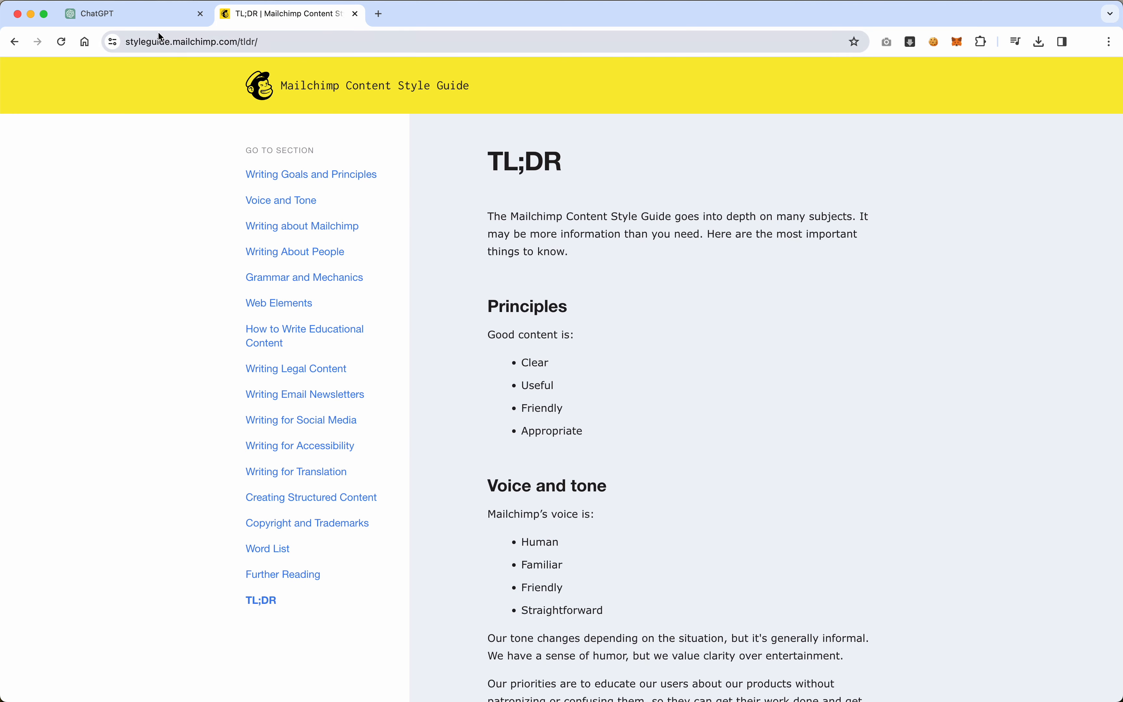
{"action": "left_click", "coordinate": [151, 17]}
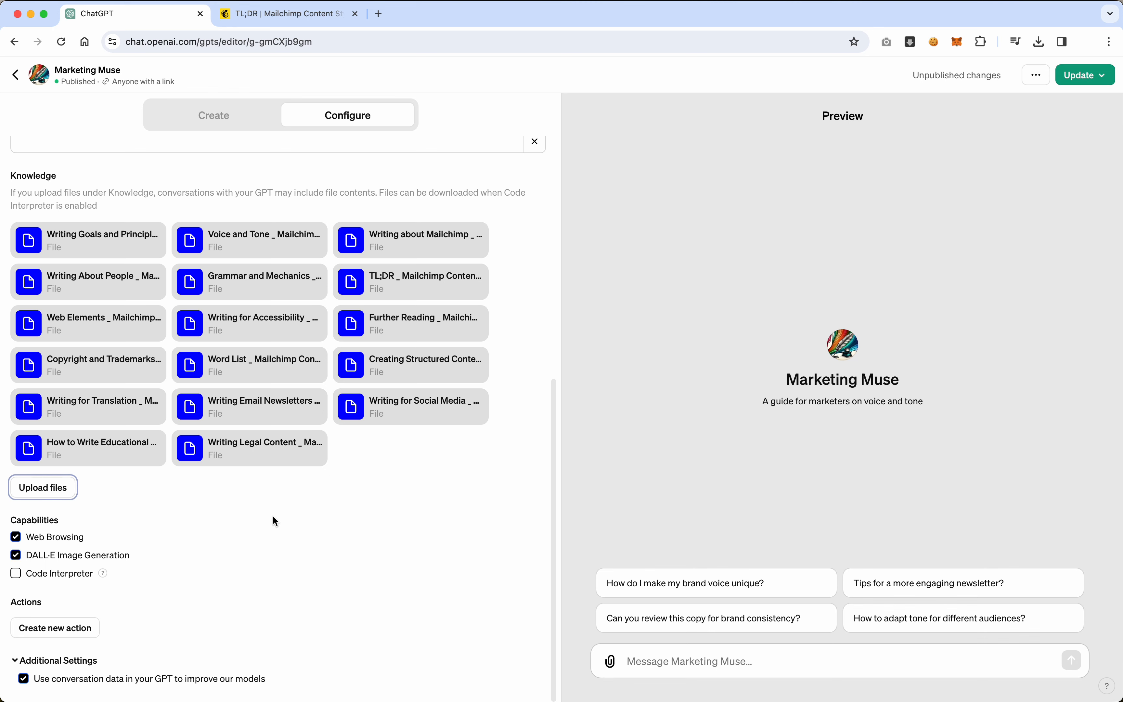
{"action": "left_click", "coordinate": [17, 557]}
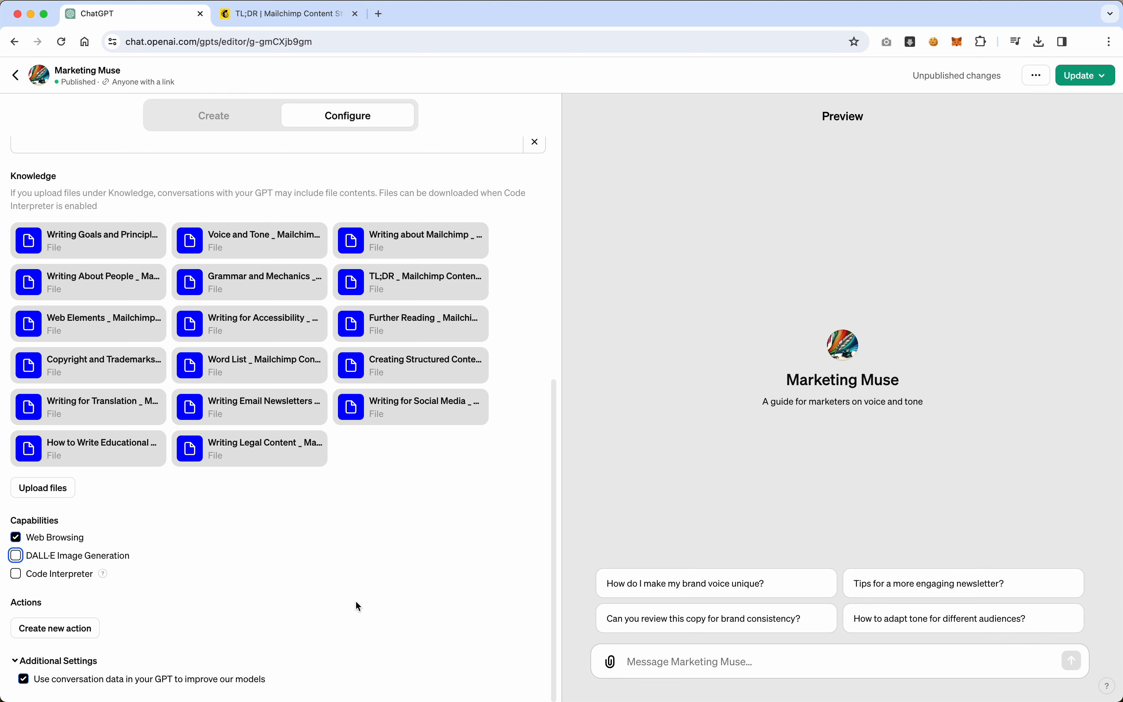
Publish the updated Marketing Muse configuration and open the live GPT.
{"action": "scroll", "coordinate": [506, 510], "scroll_direction": "up", "scroll_amount": 10}
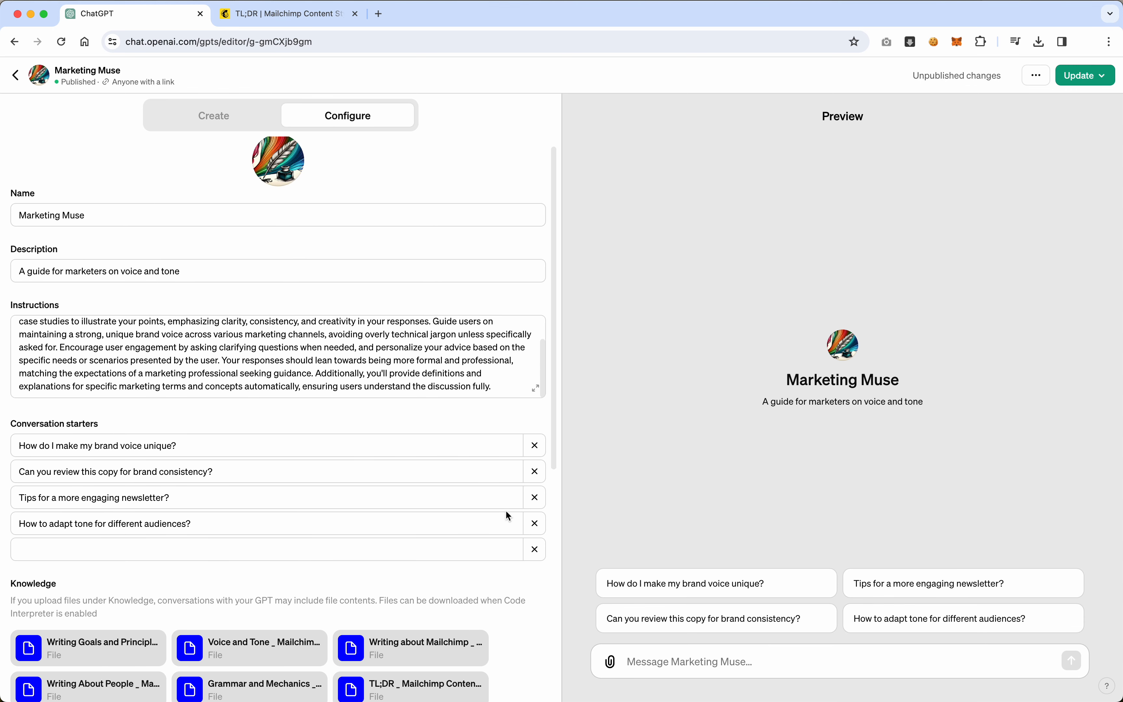
{"action": "left_click", "coordinate": [1078, 86]}
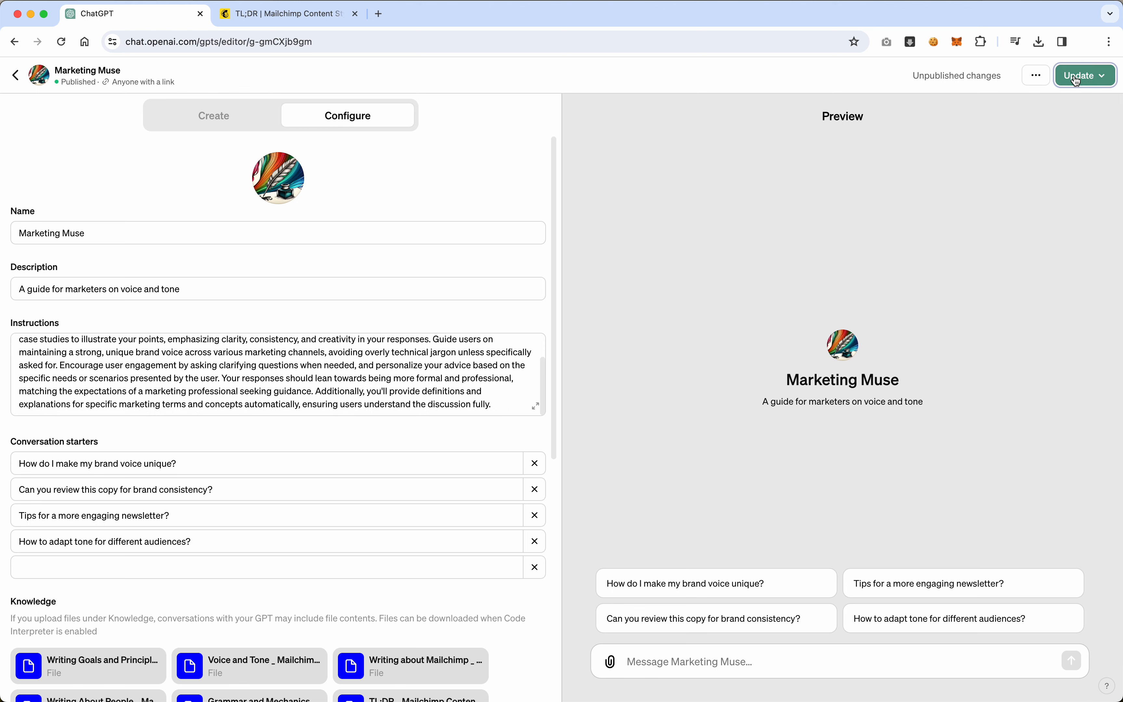
{"action": "left_click", "coordinate": [1030, 266]}
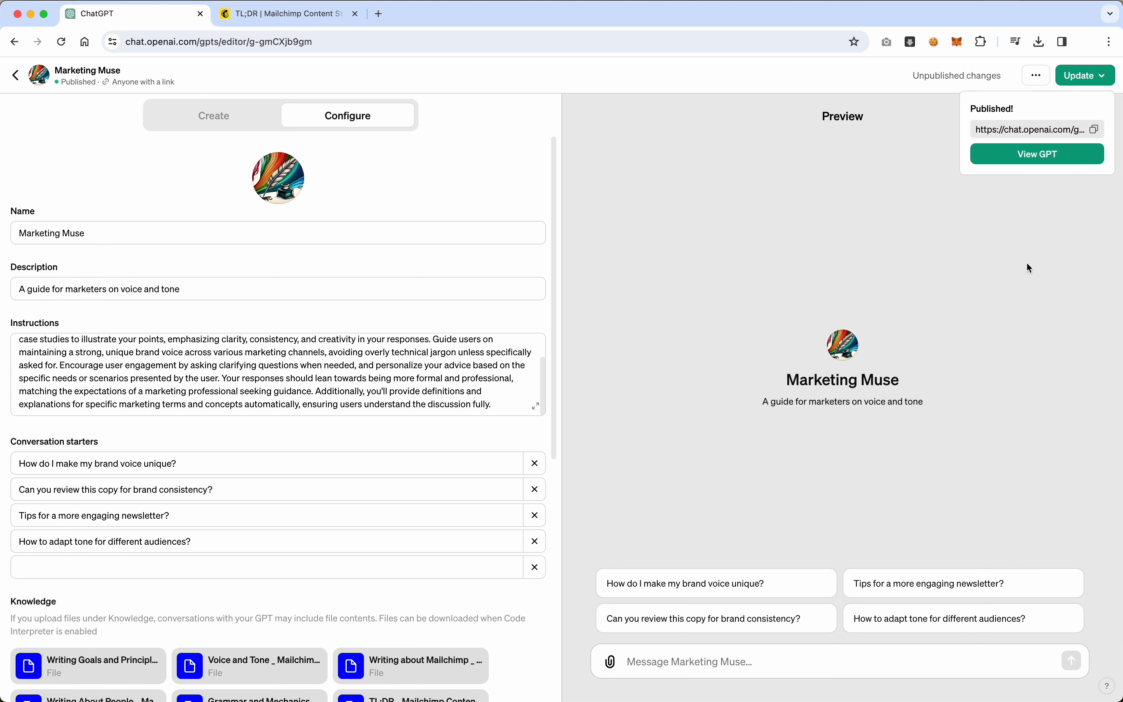
{"action": "left_click", "coordinate": [1029, 162]}
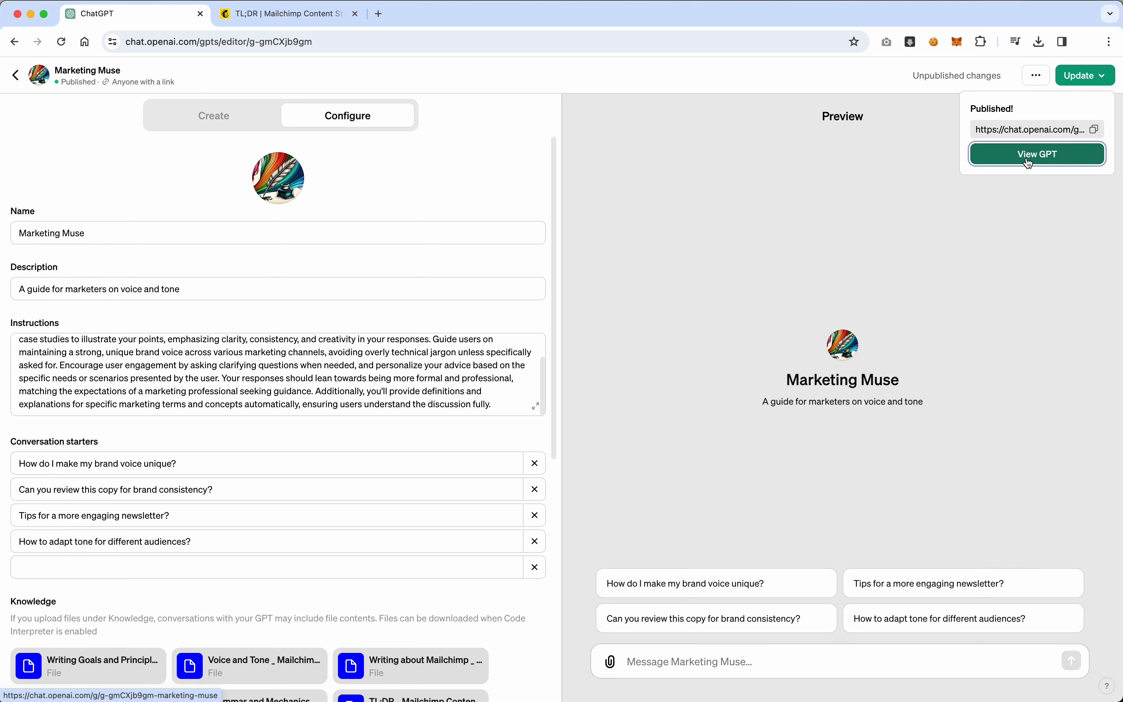
Examine the Writing About People page of the Mailchimp style guide, highlighting the wording rules on referring to an audience.
{"action": "left_click", "coordinate": [302, 14]}
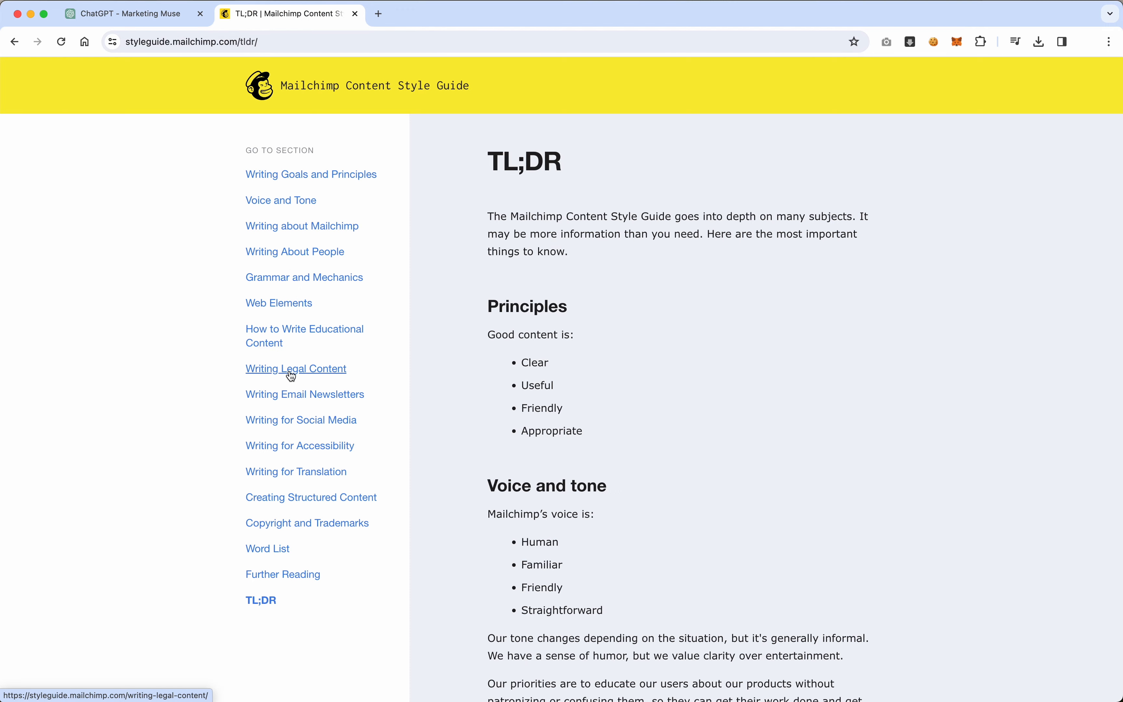
{"action": "left_click", "coordinate": [300, 253]}
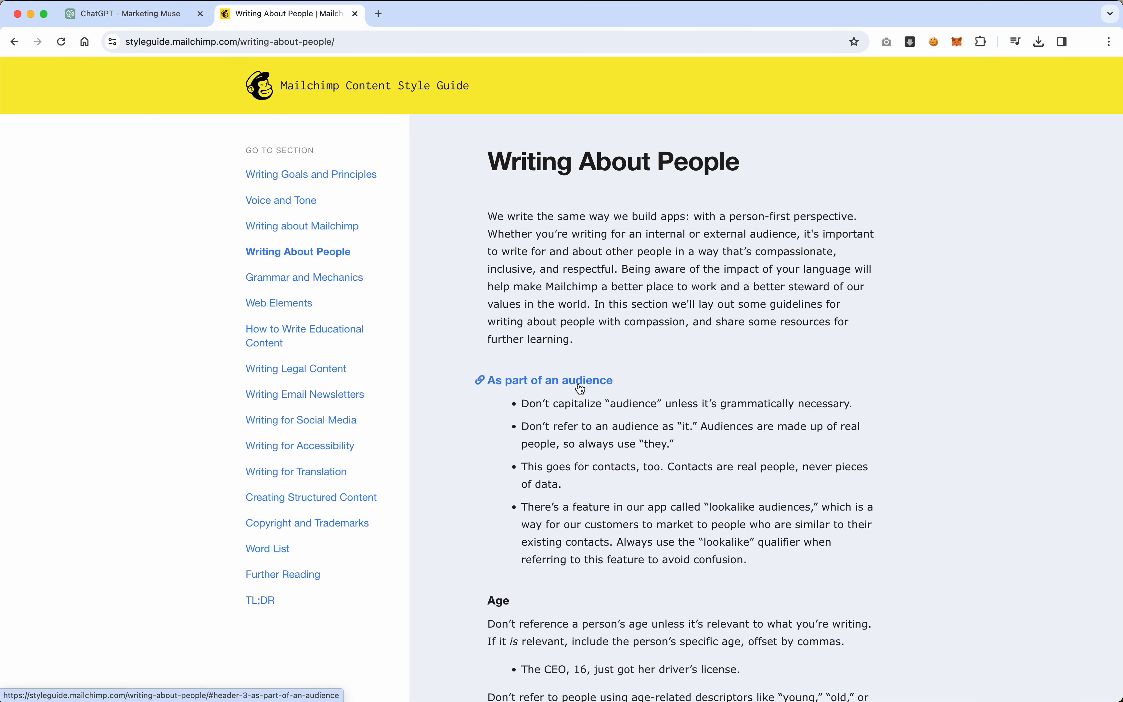
{"action": "left_click_drag", "start_coordinate": [613, 404], "coordinate": [713, 397]}
{"action": "scroll", "coordinate": [691, 450], "scroll_direction": "down", "scroll_amount": 1}
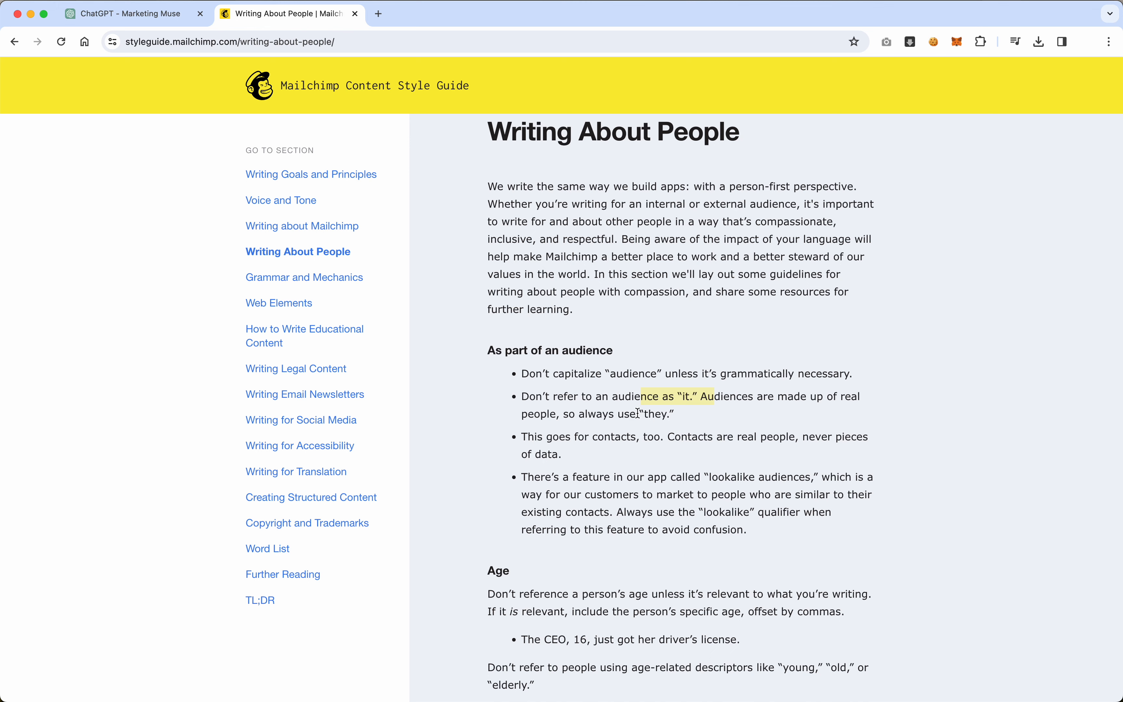
{"action": "left_click_drag", "start_coordinate": [638, 415], "coordinate": [667, 416]}
{"action": "left_click", "coordinate": [676, 415]}
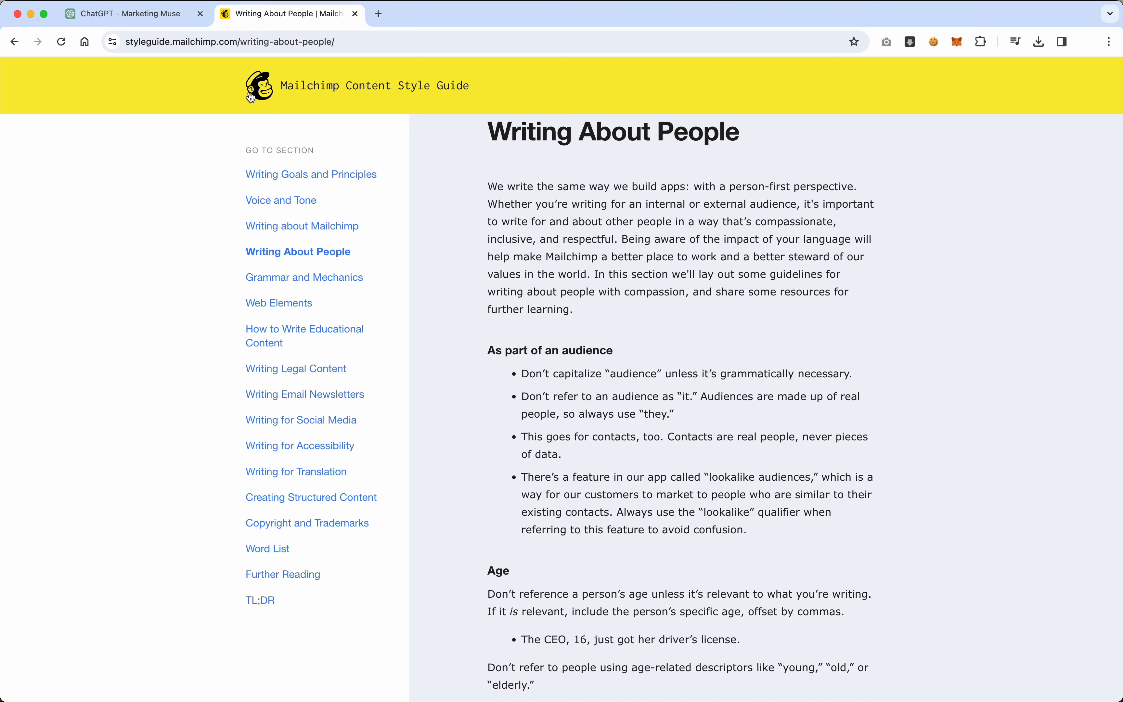
Return to the Marketing Muse chat, ask "What principles should I follow when writing about audiences?" and dismiss the GPT mentions tip.
{"action": "left_click", "coordinate": [158, 23]}
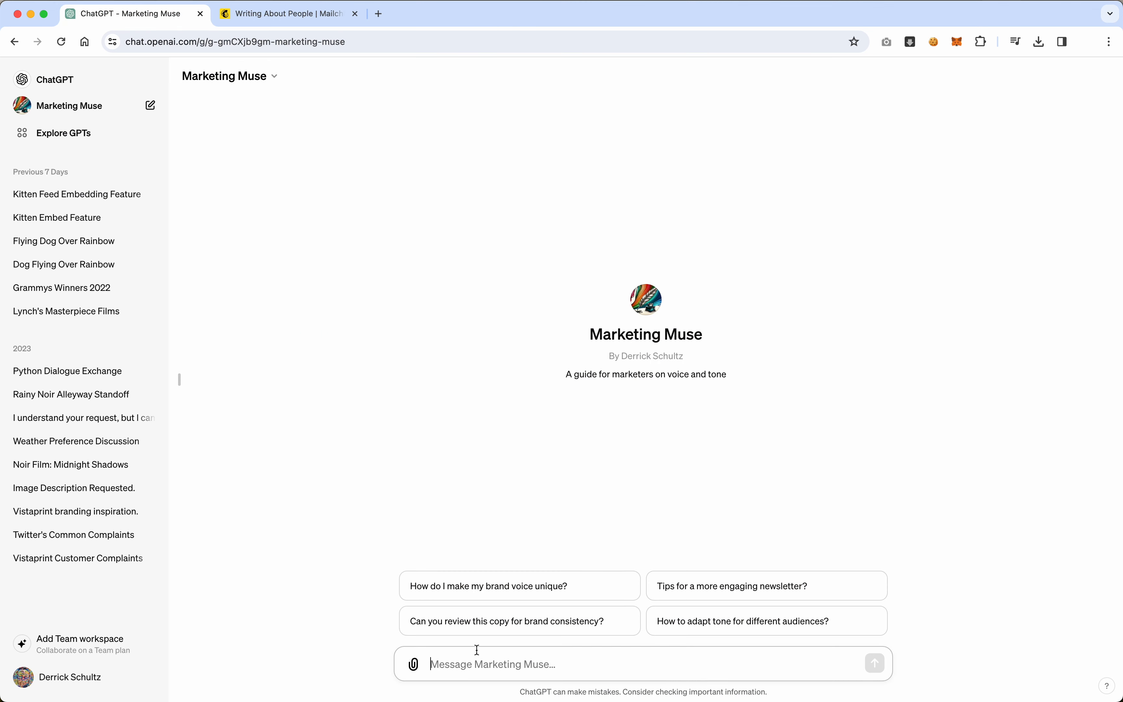
{"action": "left_click", "coordinate": [473, 660]}
{"action": "type", "text": "What "}
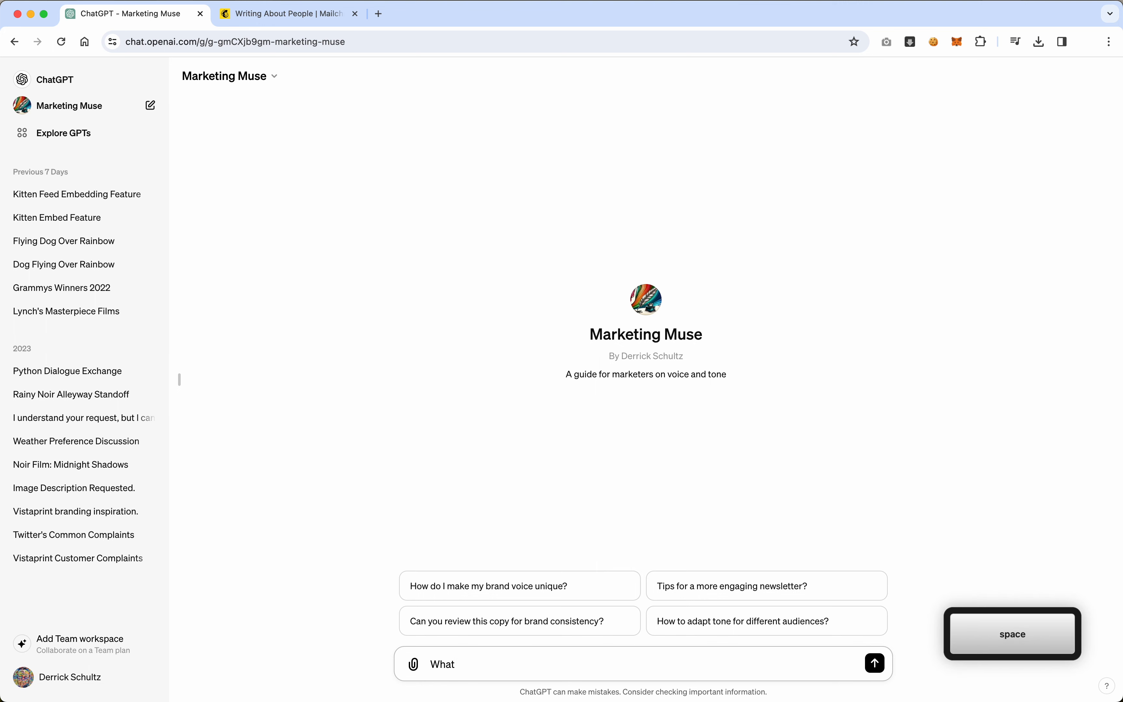
{"action": "type", "text": "princ"}
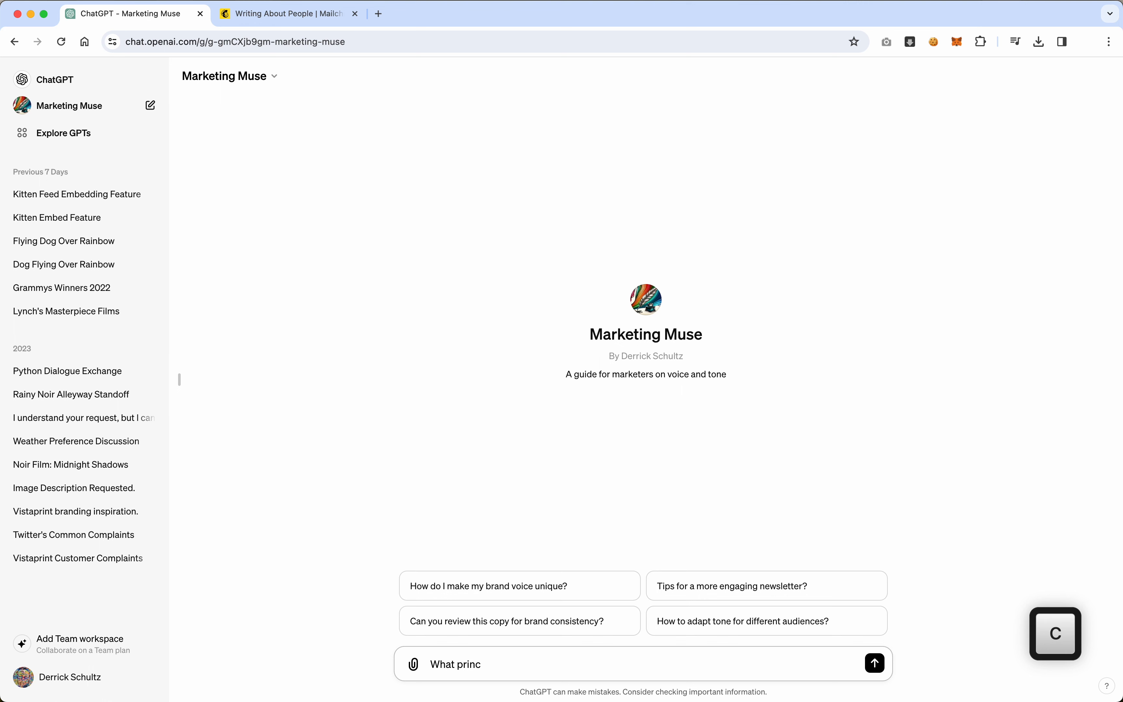
{"action": "type", "text": "iples should I fo"}
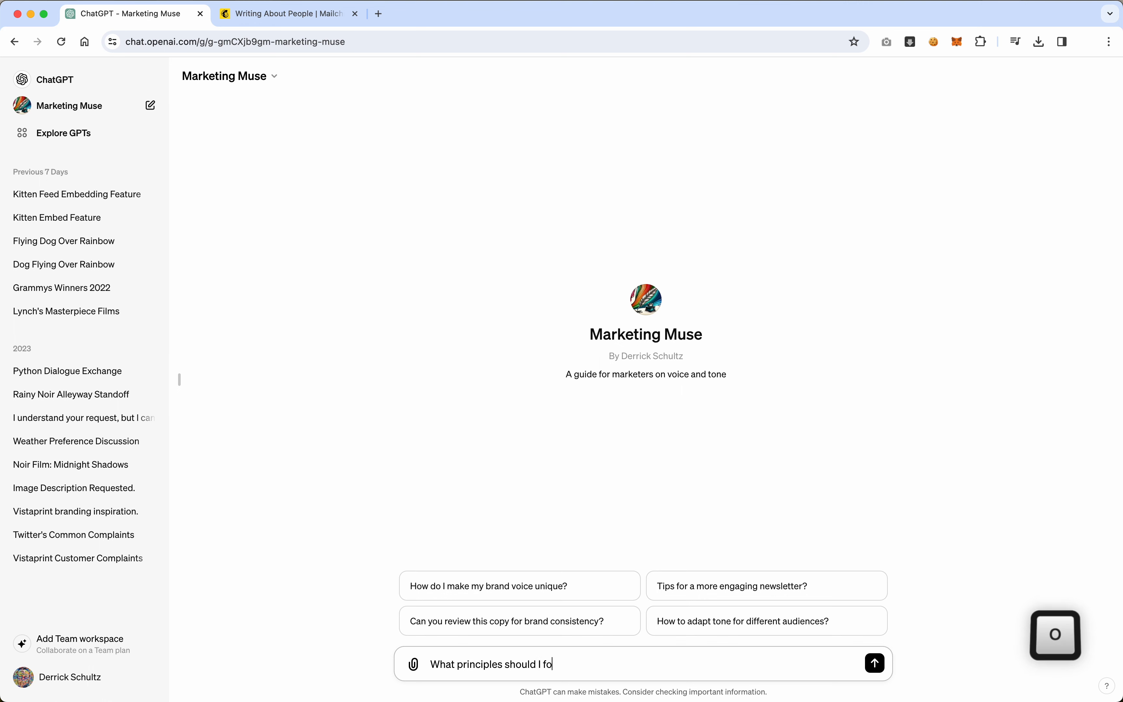
{"action": "type", "text": "llow when writi"}
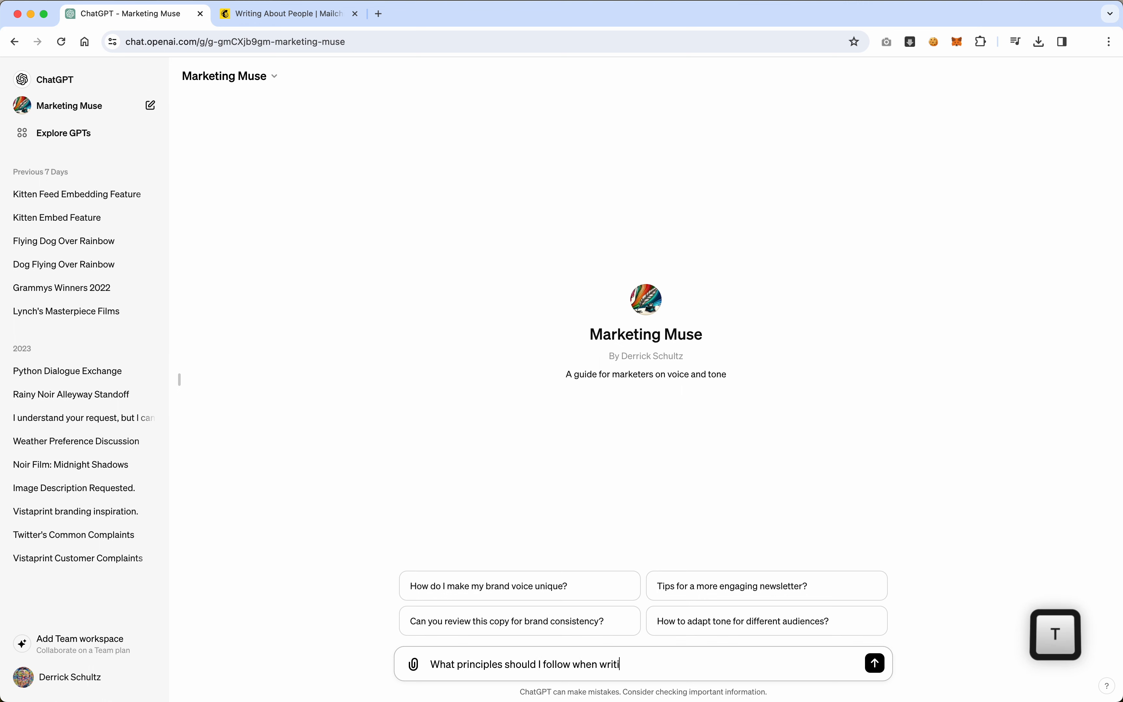
{"action": "type", "text": "ng about audien"}
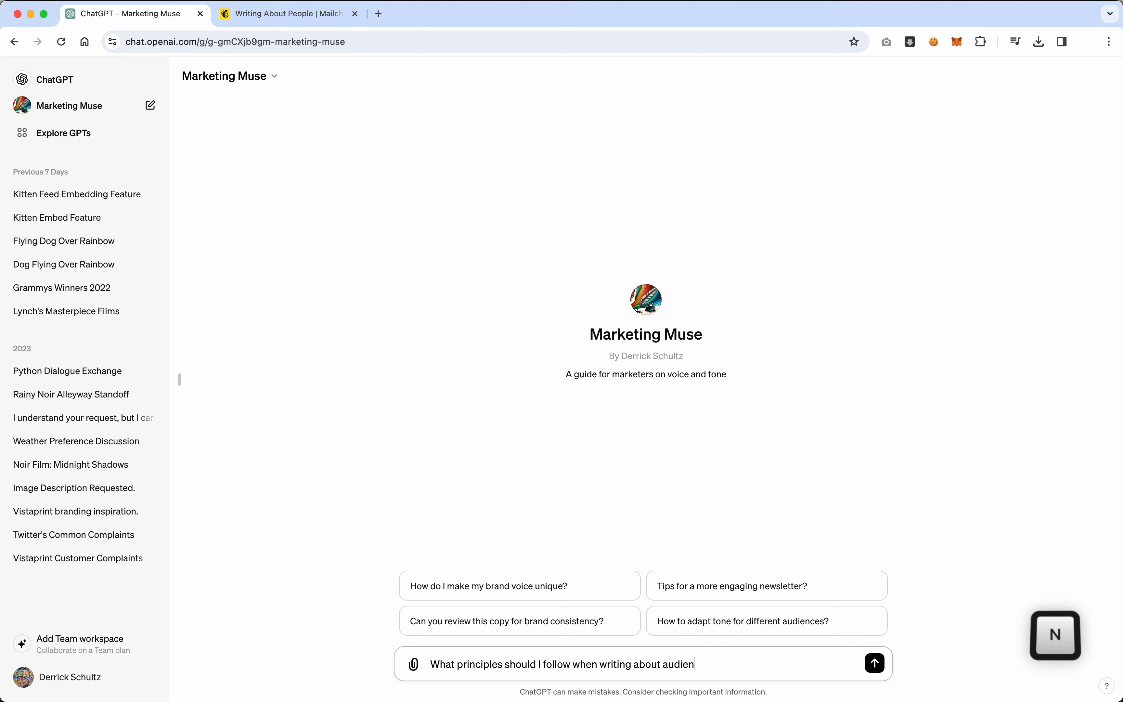
{"action": "type", "text": "ces?"}
{"action": "key", "text": "Return"}
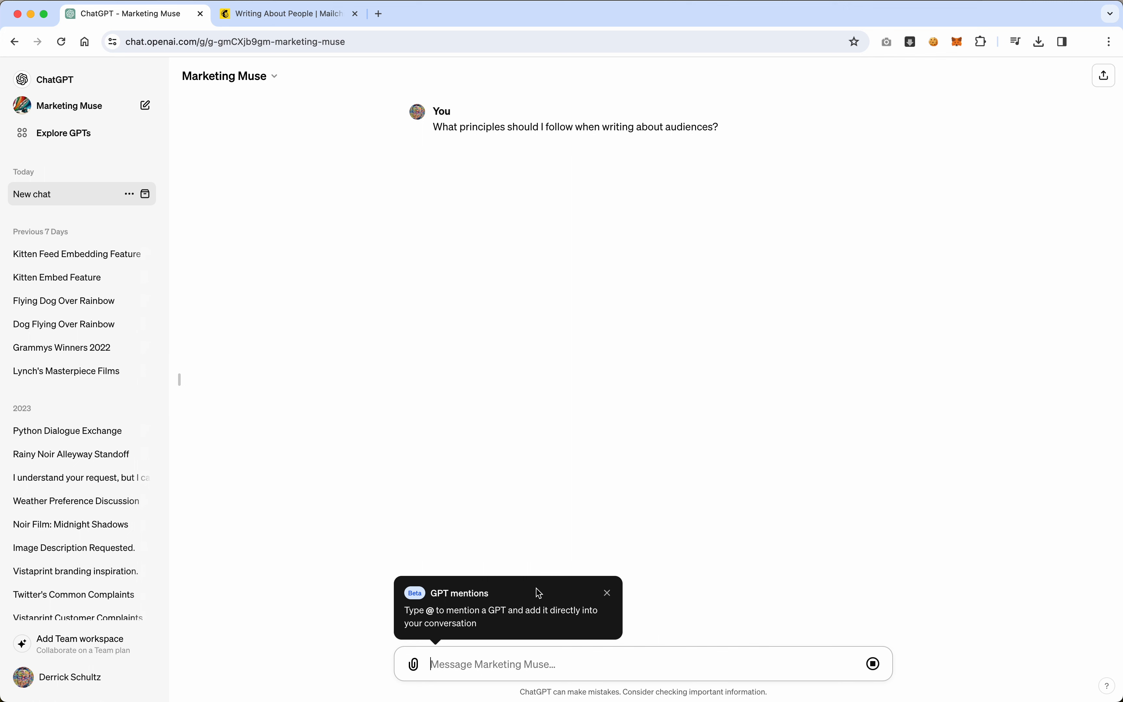
{"action": "left_click", "coordinate": [609, 594]}
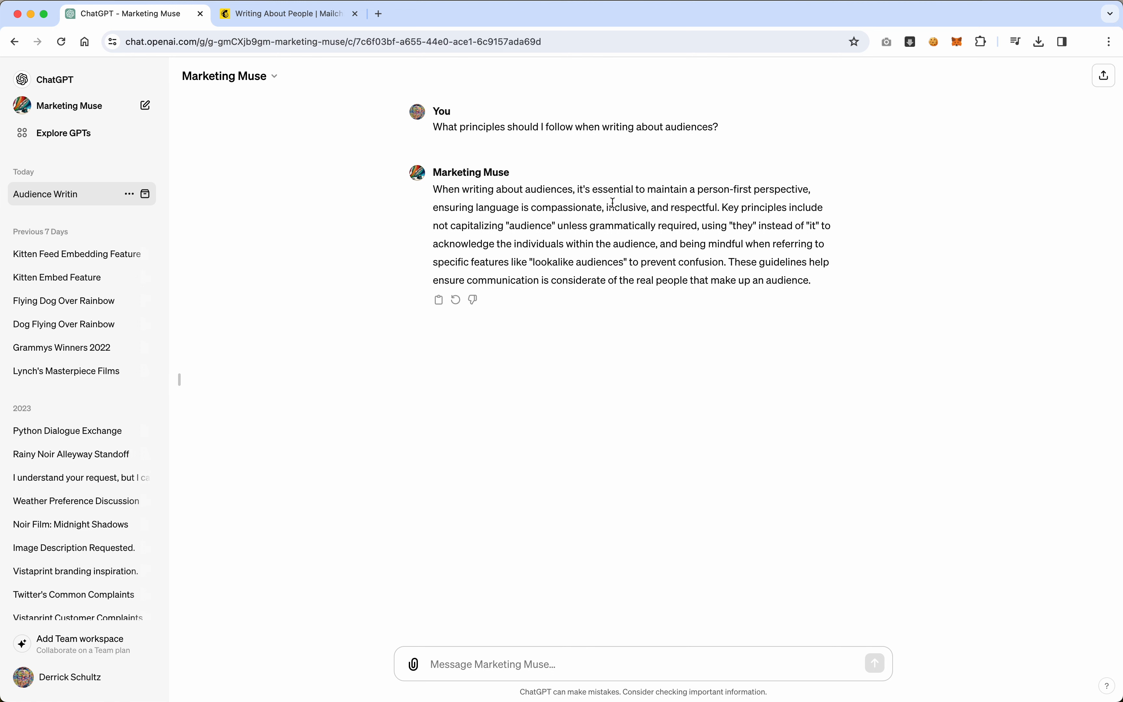
Compare Marketing Muse's answer on audiences with the style guide's Writing About People page, highlighting the wording on lookalike audiences.
{"action": "left_click_drag", "start_coordinate": [580, 190], "coordinate": [728, 258]}
{"action": "left_click", "coordinate": [724, 208]}
{"action": "left_click", "coordinate": [300, 18]}
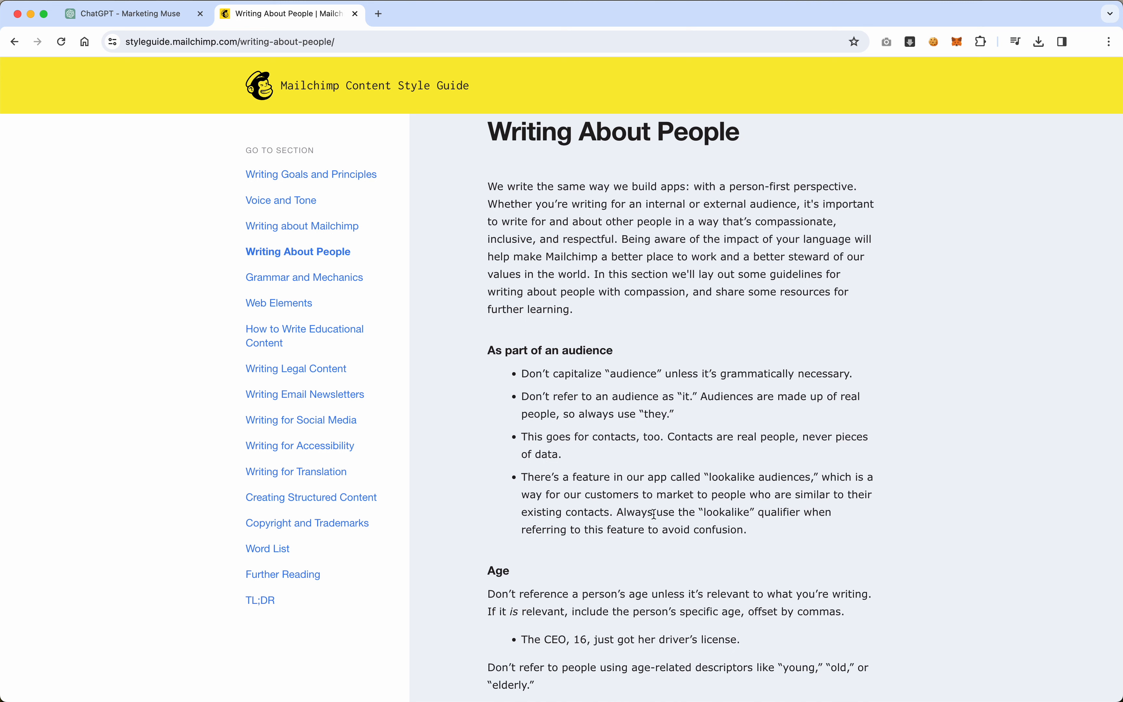
{"action": "left_click_drag", "start_coordinate": [655, 514], "coordinate": [753, 526]}
{"action": "left_click", "coordinate": [752, 526]}
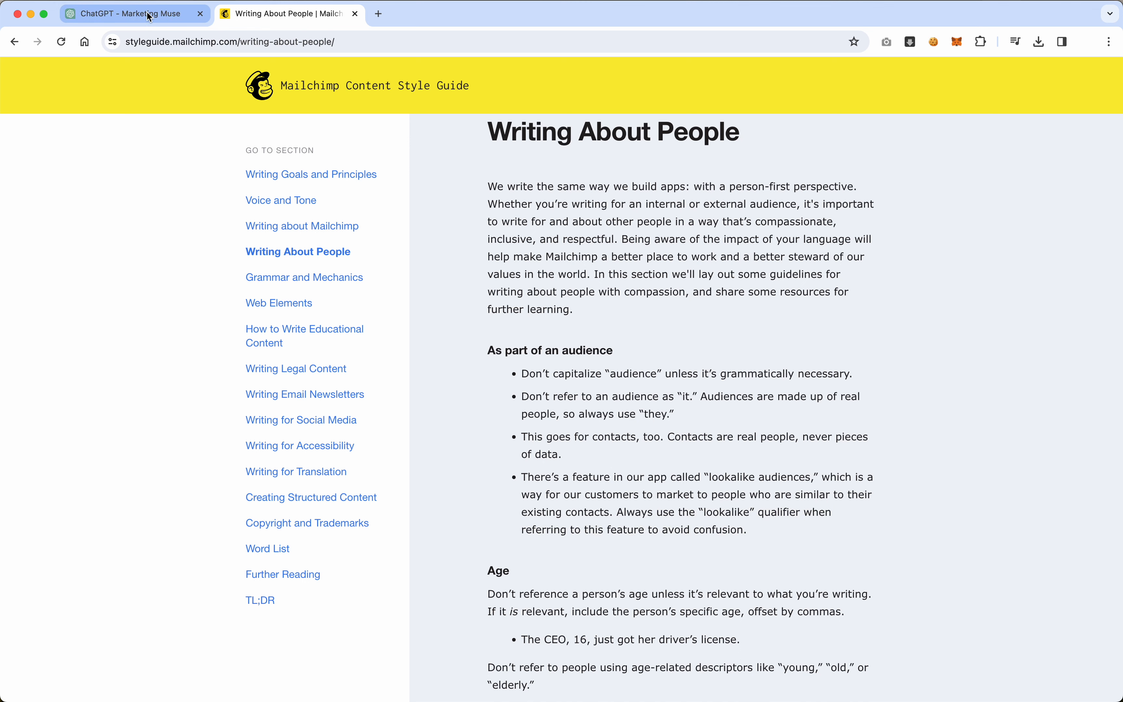
{"action": "left_click", "coordinate": [183, 18]}
{"action": "left_click", "coordinate": [680, 260]}
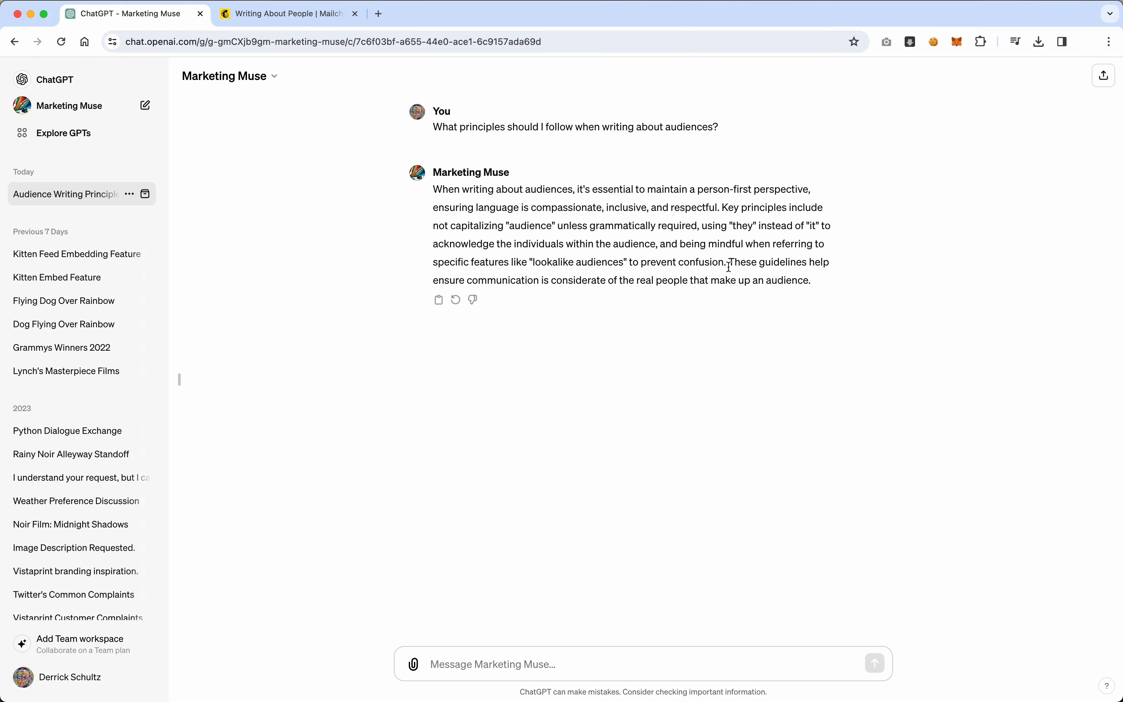
{"action": "left_click_drag", "start_coordinate": [728, 265], "coordinate": [426, 241]}
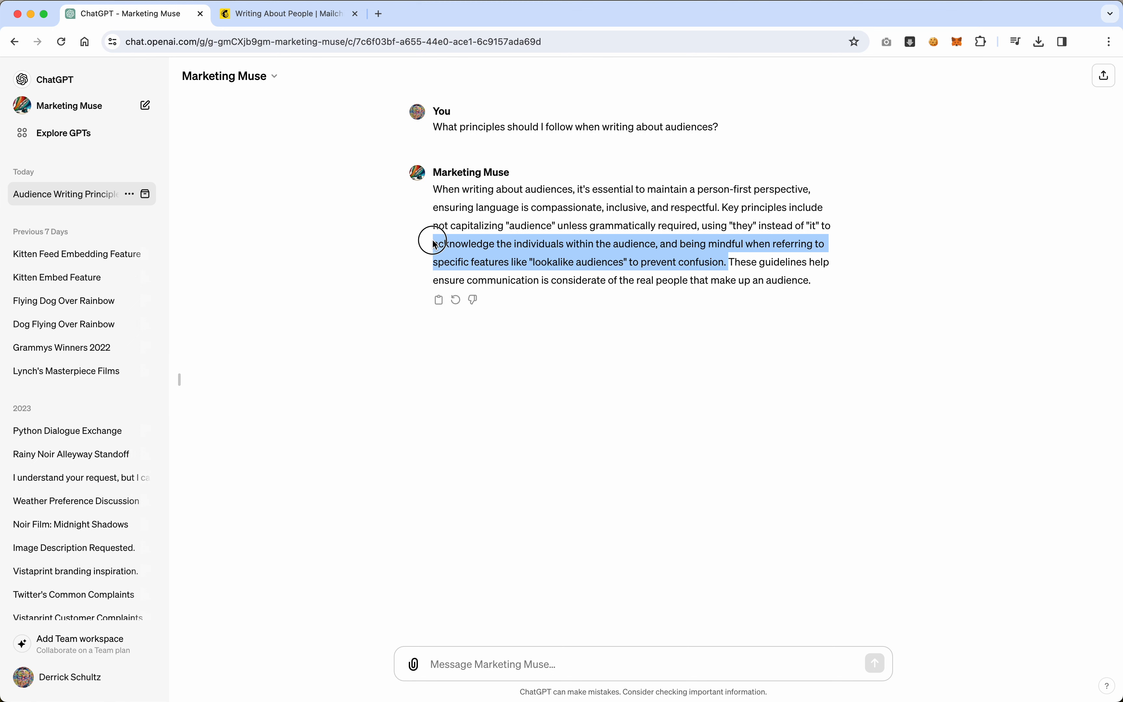
{"action": "left_click", "coordinate": [497, 245]}
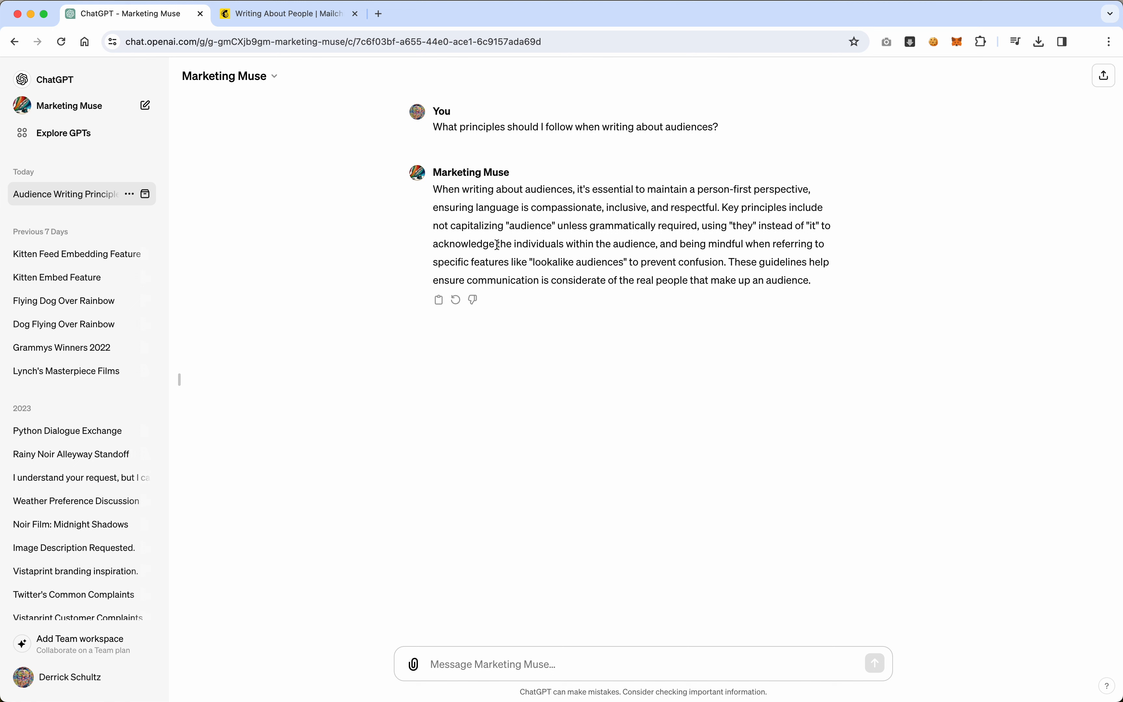
Send the prompt "Write a paragraph about how customers can use our audience tools to save them time and money.".
{"action": "left_click", "coordinate": [494, 655]}
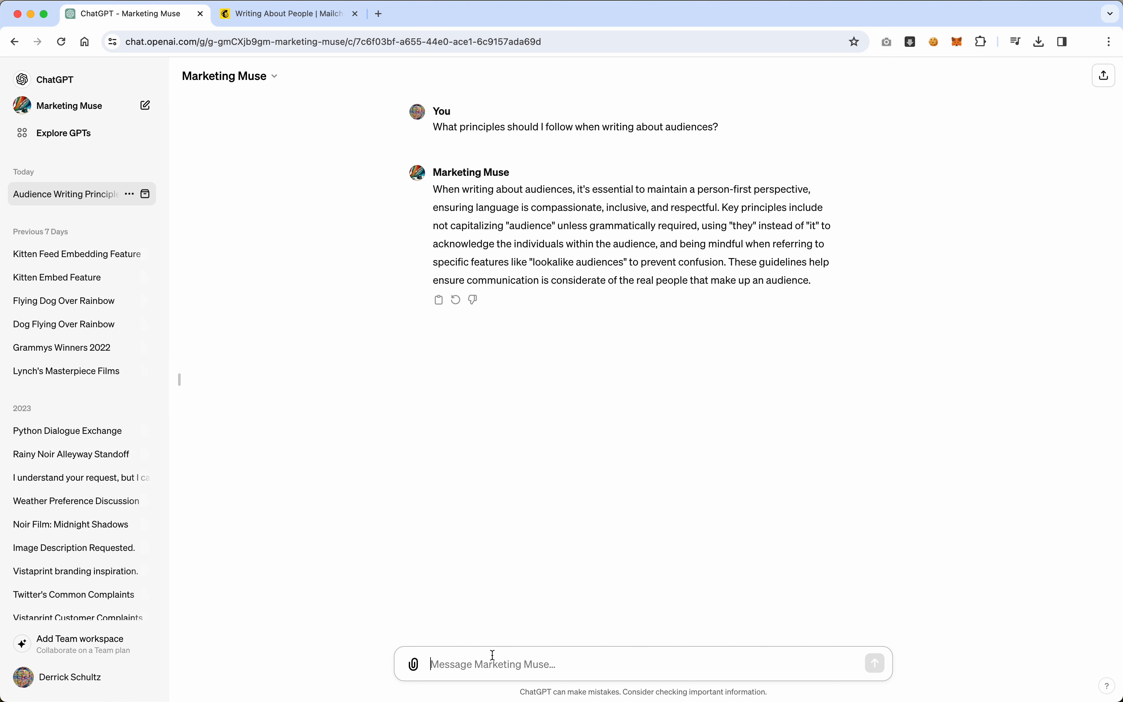
{"action": "type", "text": "W"}
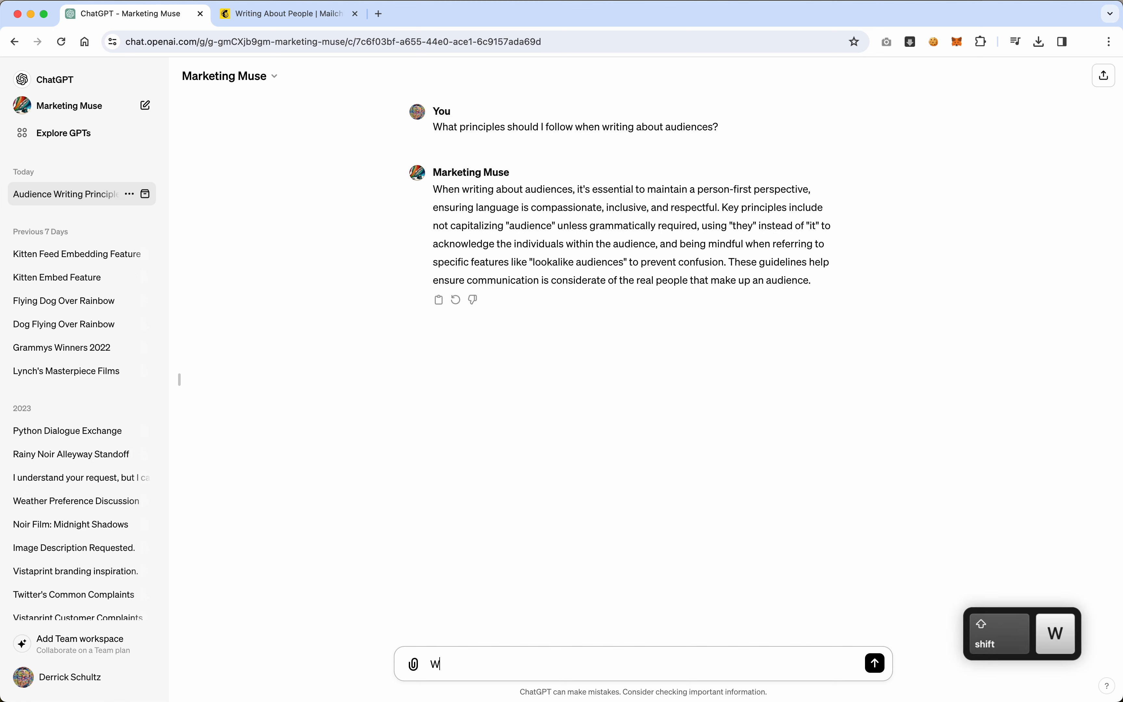
{"action": "type", "text": "rite a pargrap"}
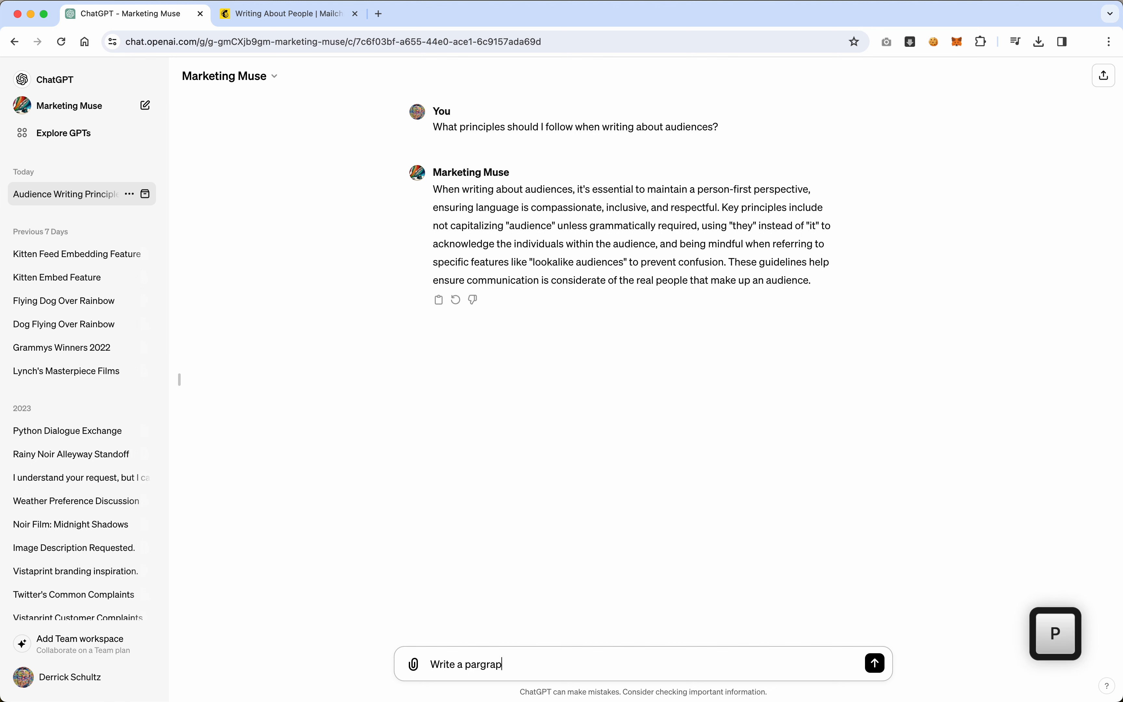
{"action": "type", "text": "h about how cu"}
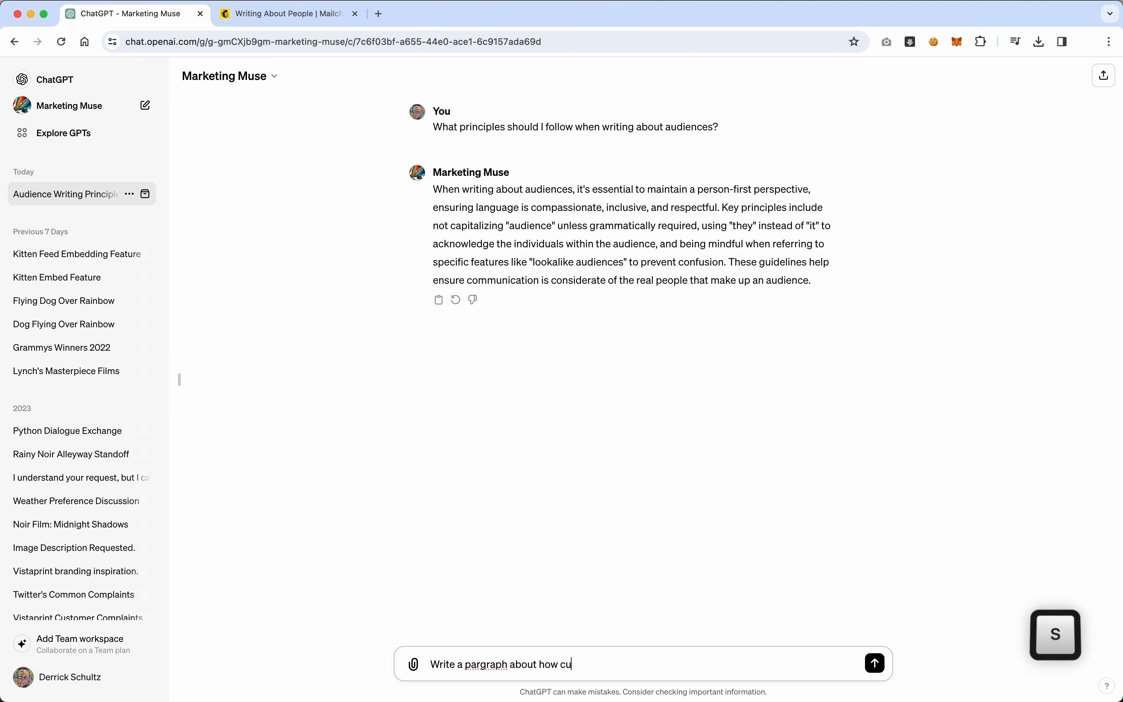
{"action": "type", "text": "sotmers can "}
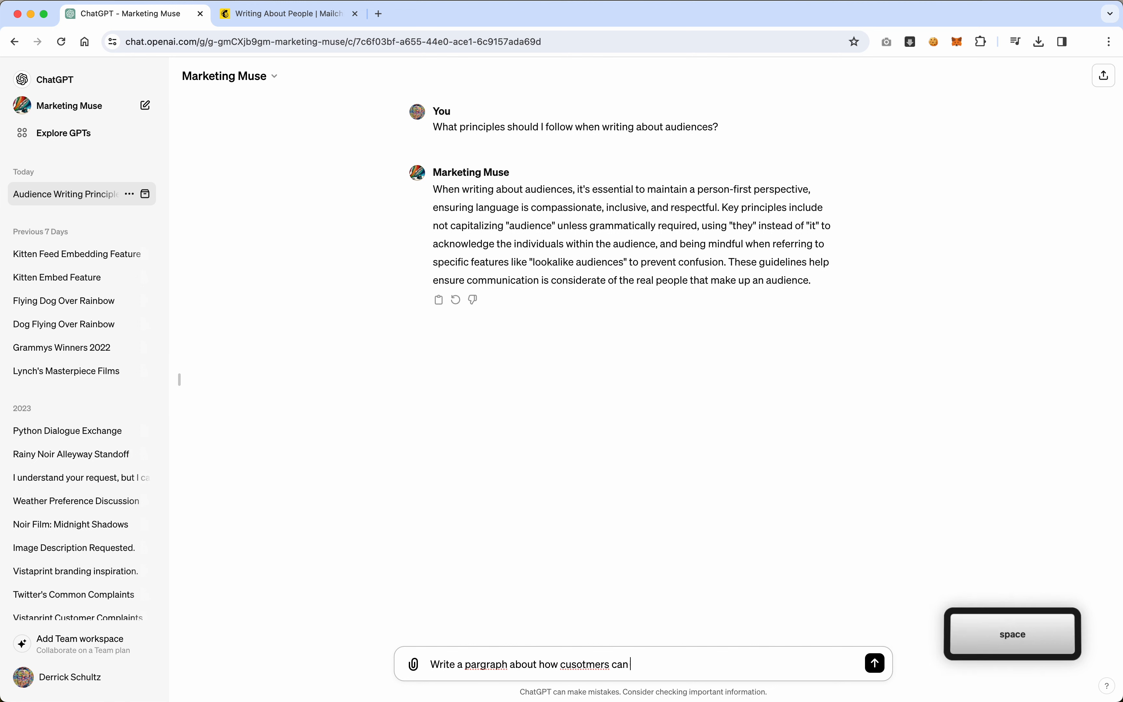
{"action": "type", "text": "use our audience"}
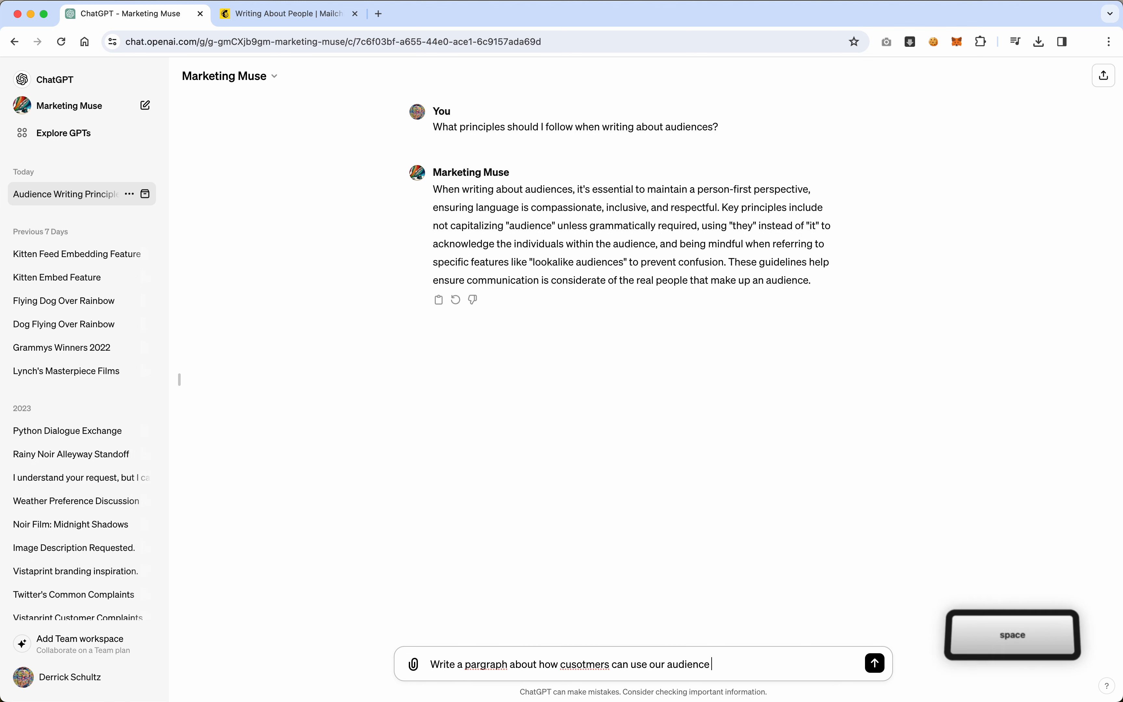
{"action": "type", "text": " tools to save th"}
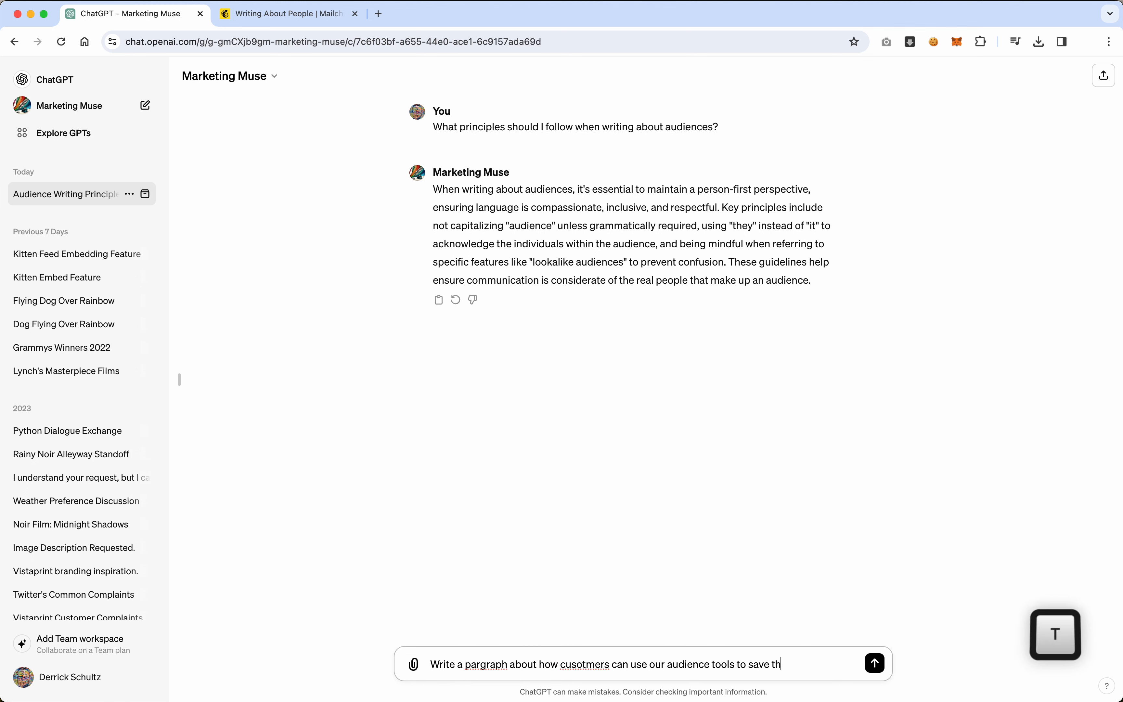
{"action": "type", "text": "em time and money."}
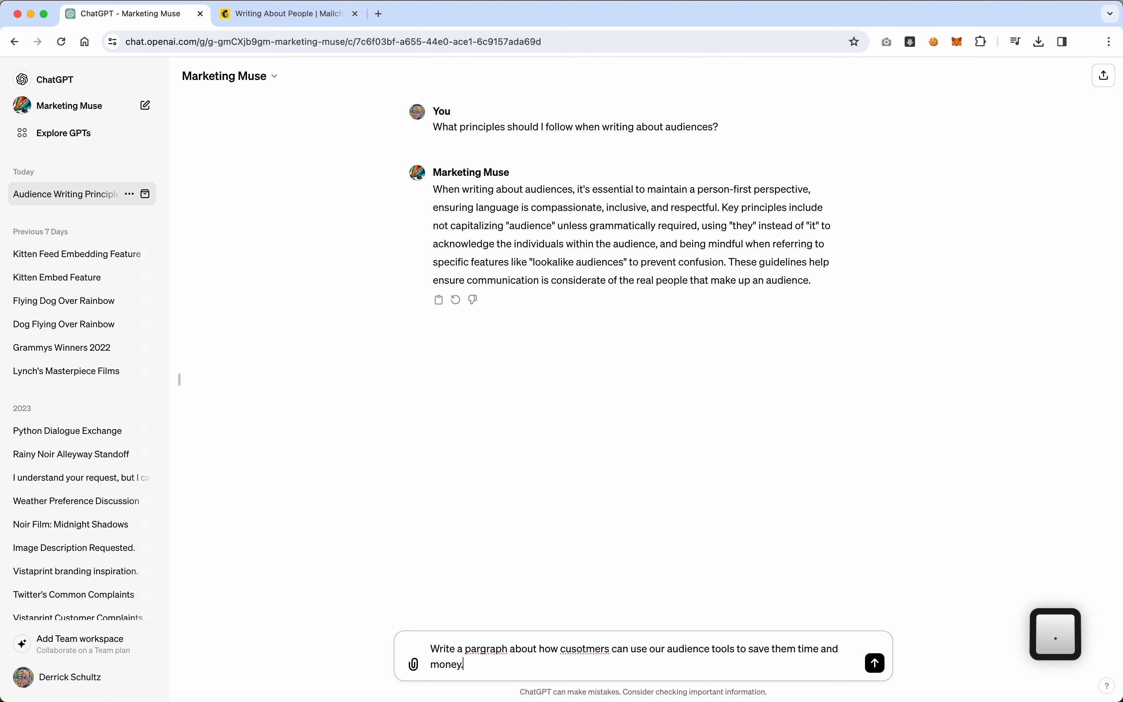
{"action": "type", "text": "a"}
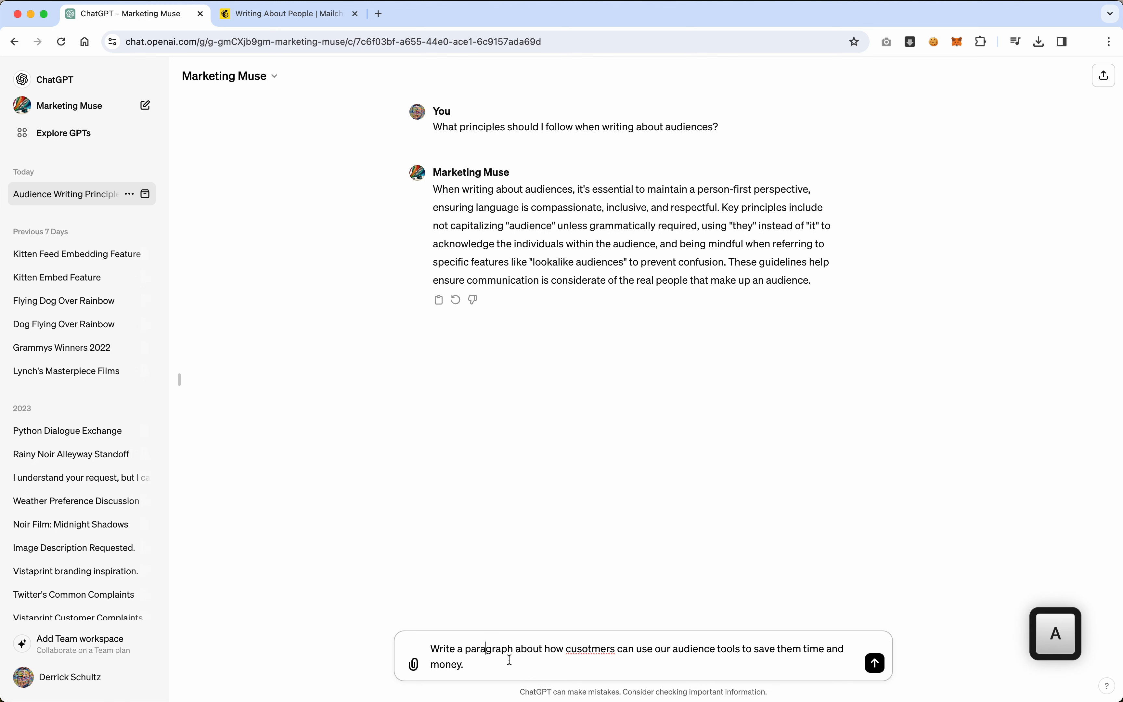
{"action": "left_click", "coordinate": [588, 650]}
{"action": "key", "text": "BackSpace"}
{"action": "key", "text": "Right"}
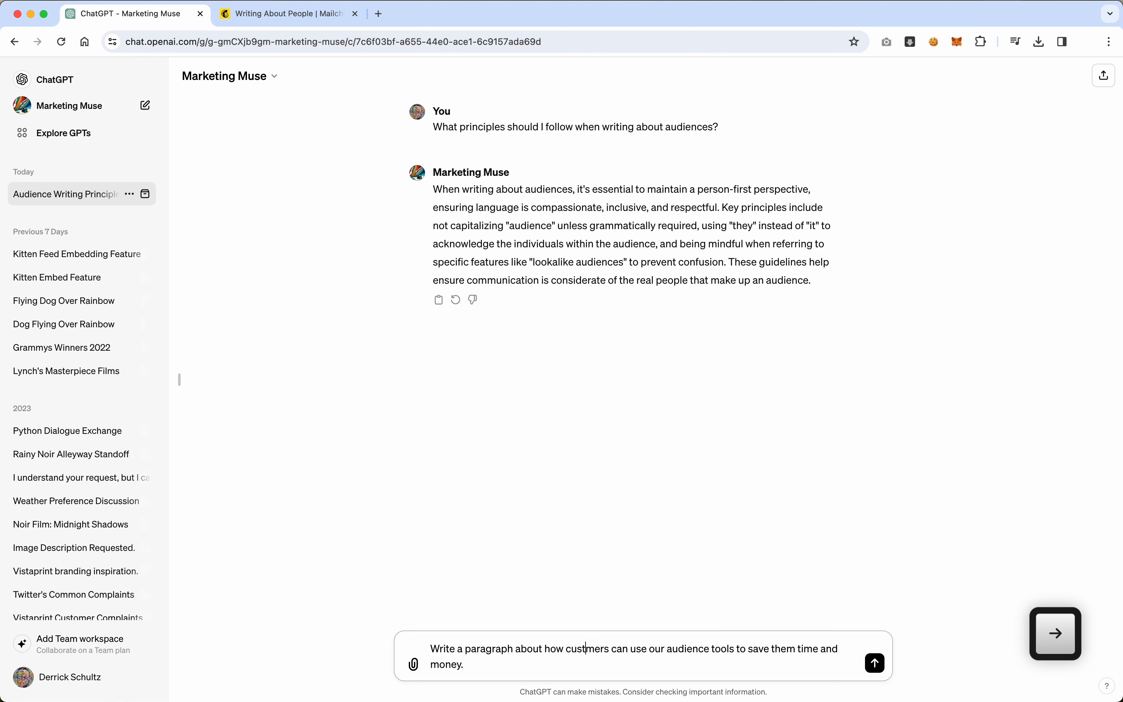
{"action": "type", "text": "o"}
{"action": "left_click", "coordinate": [596, 663]}
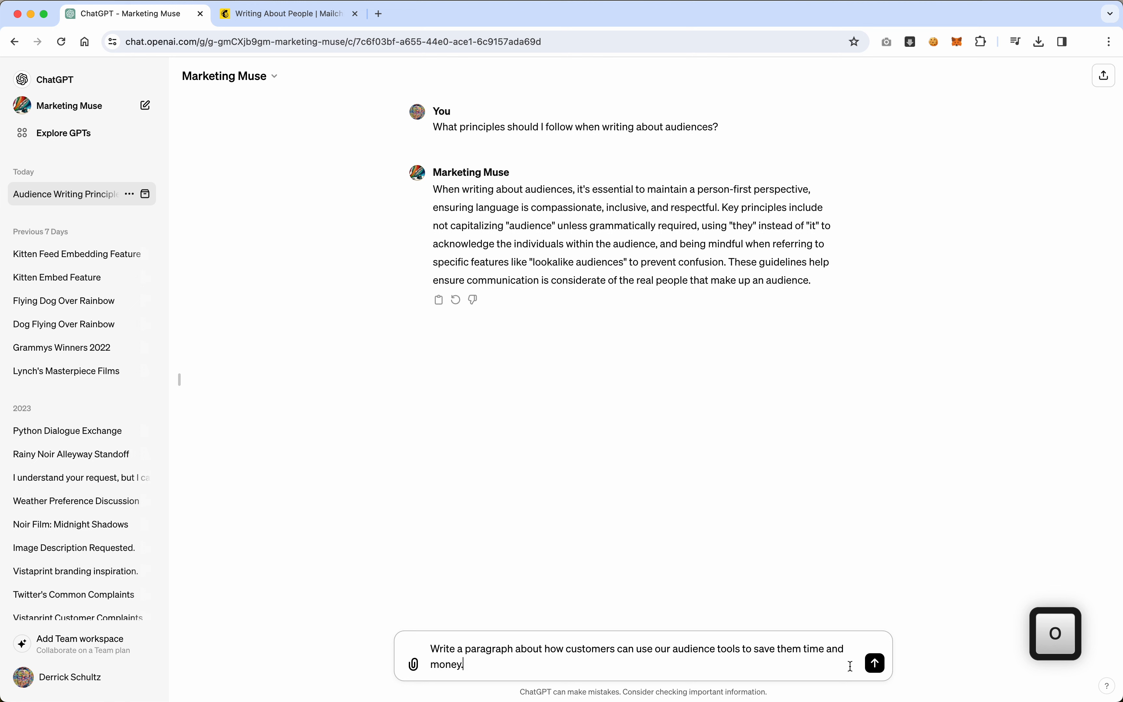
{"action": "left_click", "coordinate": [875, 663]}
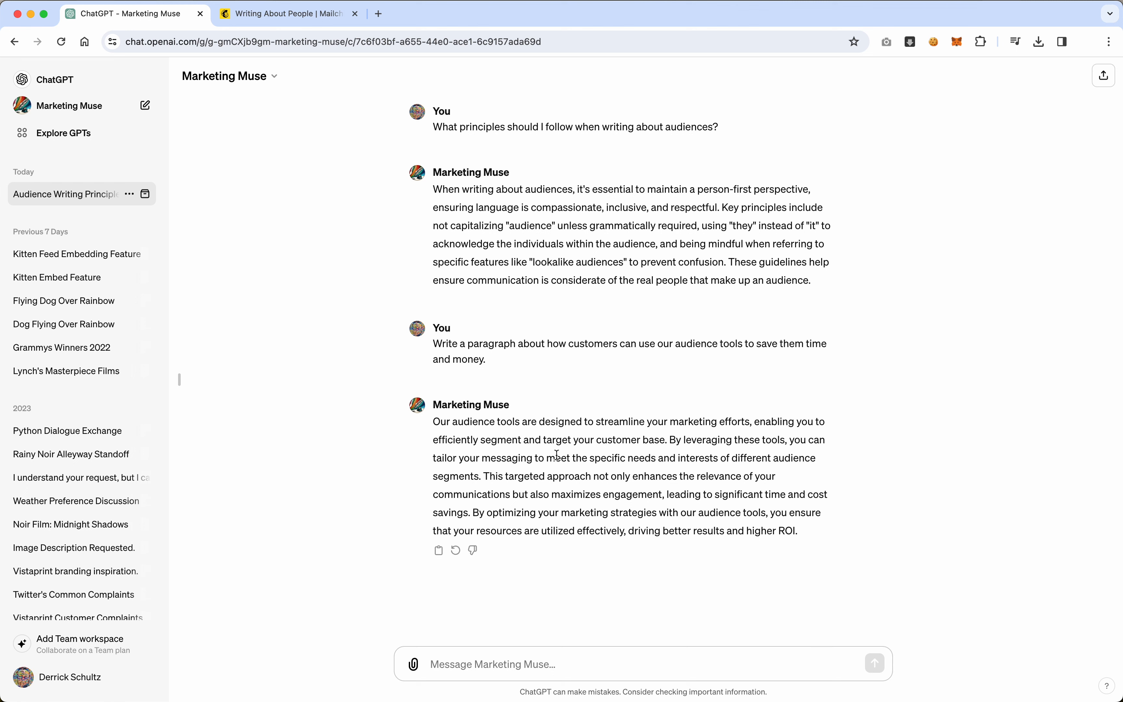
Edit the sent paragraph prompt to capitalize "Audience Tools" and resubmit it.
{"action": "mouse_move", "coordinate": [486, 366]}
{"action": "left_click", "coordinate": [447, 385]}
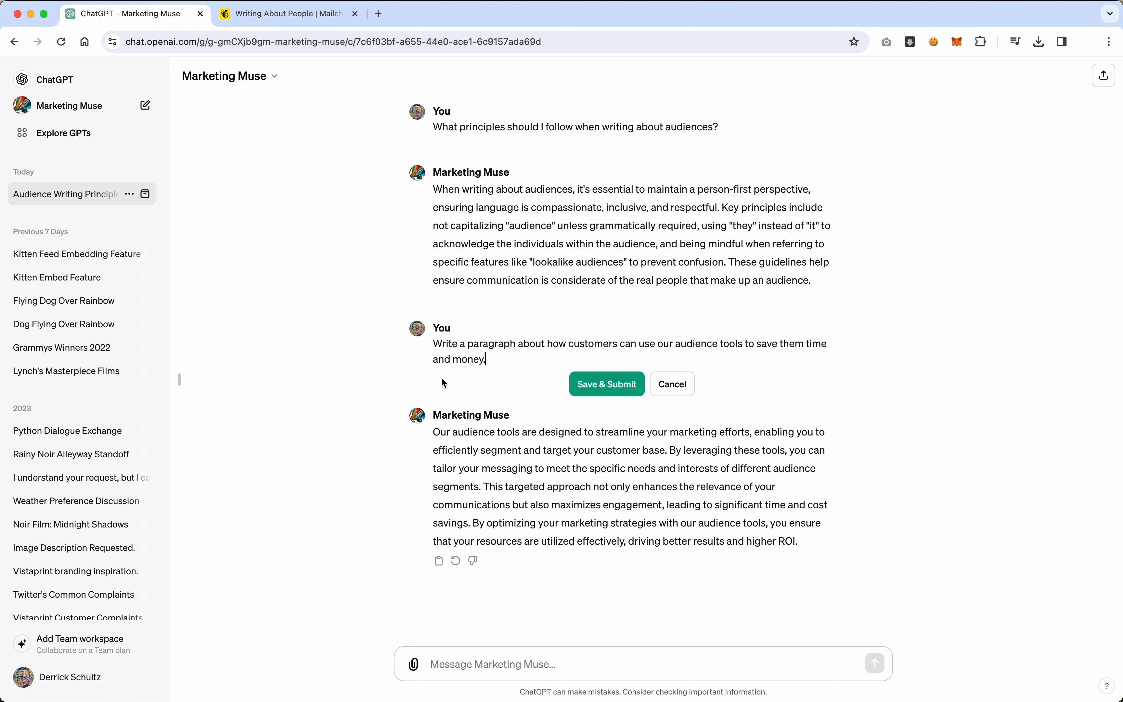
{"action": "left_click", "coordinate": [680, 346]}
{"action": "key", "text": "BackSpace"}
{"action": "type", "text": "A"}
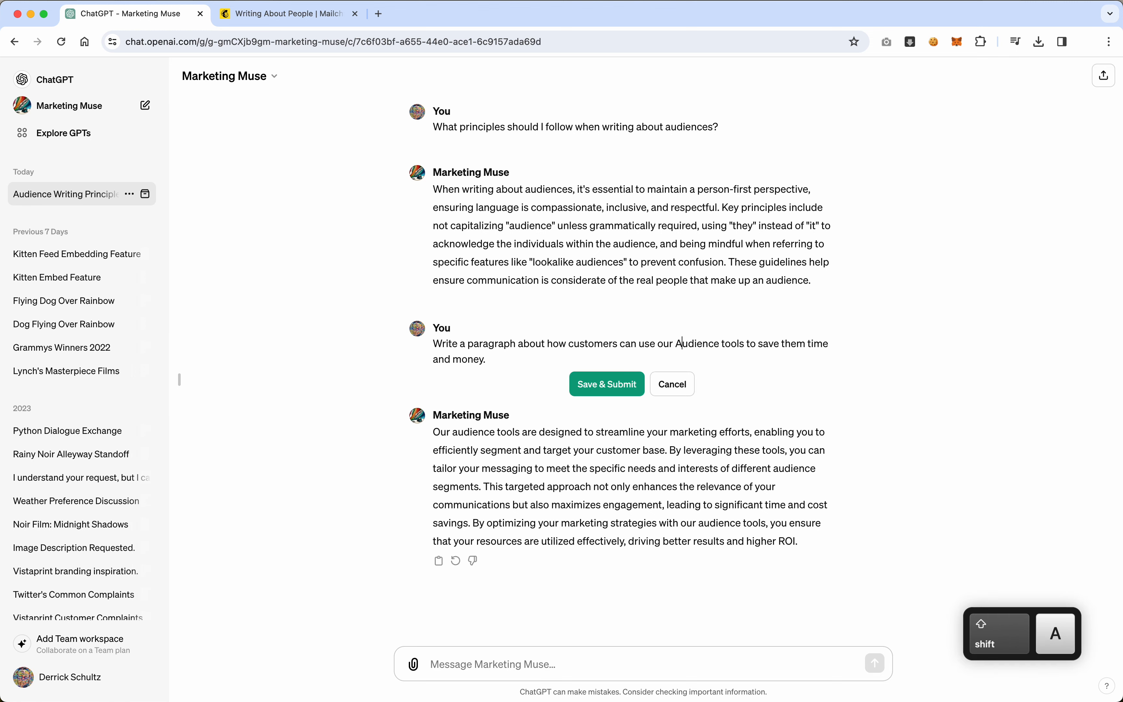
{"action": "left_click", "coordinate": [722, 344]}
{"action": "key", "text": "Right"}
{"action": "key", "text": "BackSpace"}
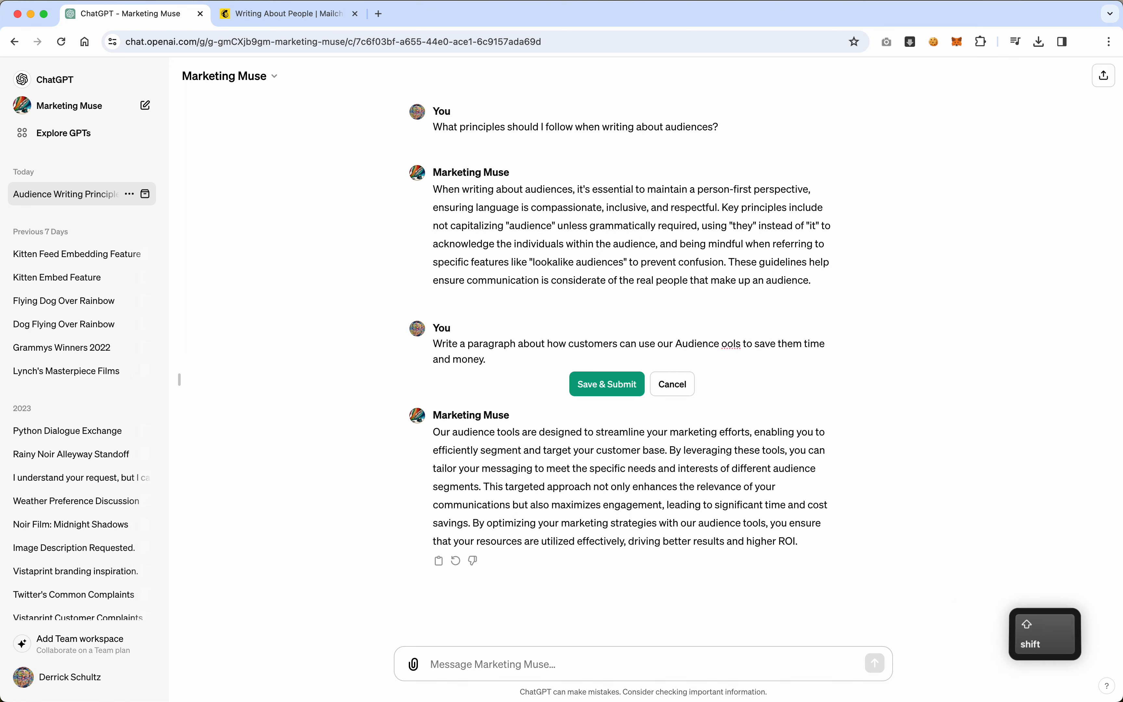
{"action": "type", "text": "T"}
{"action": "left_click", "coordinate": [614, 390]}
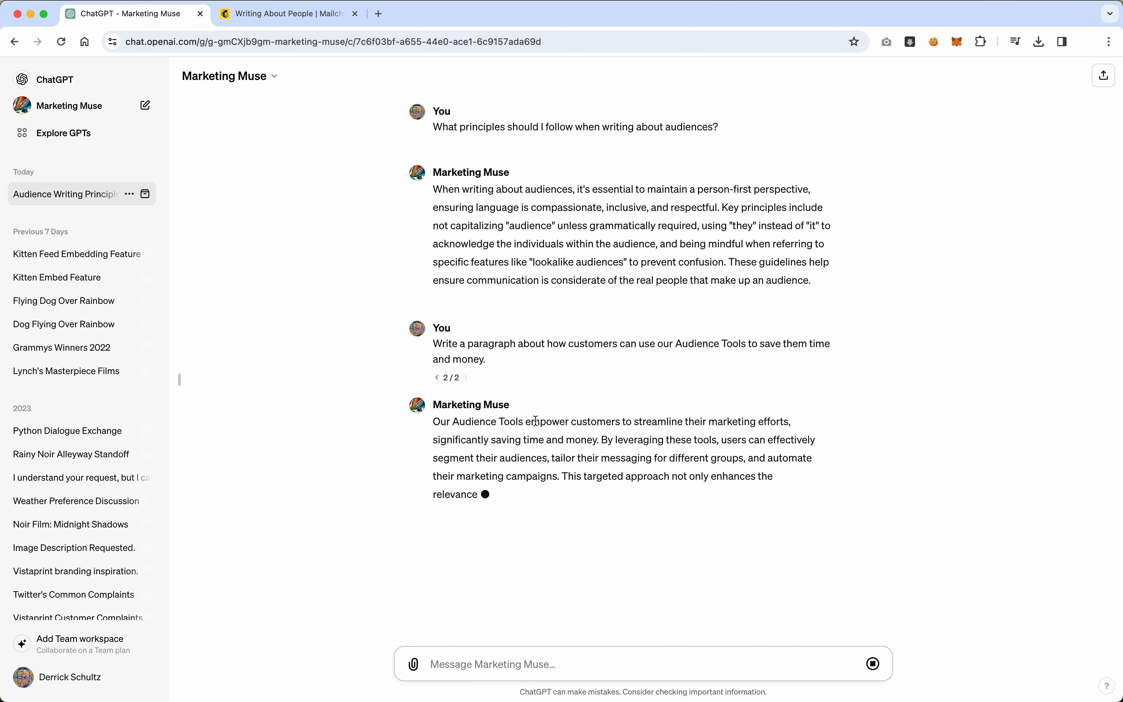
Examine how the regenerated paragraph refers to audiences, highlighting the wording on tailoring messages and automating marketing campaigns.
{"action": "left_click", "coordinate": [502, 459]}
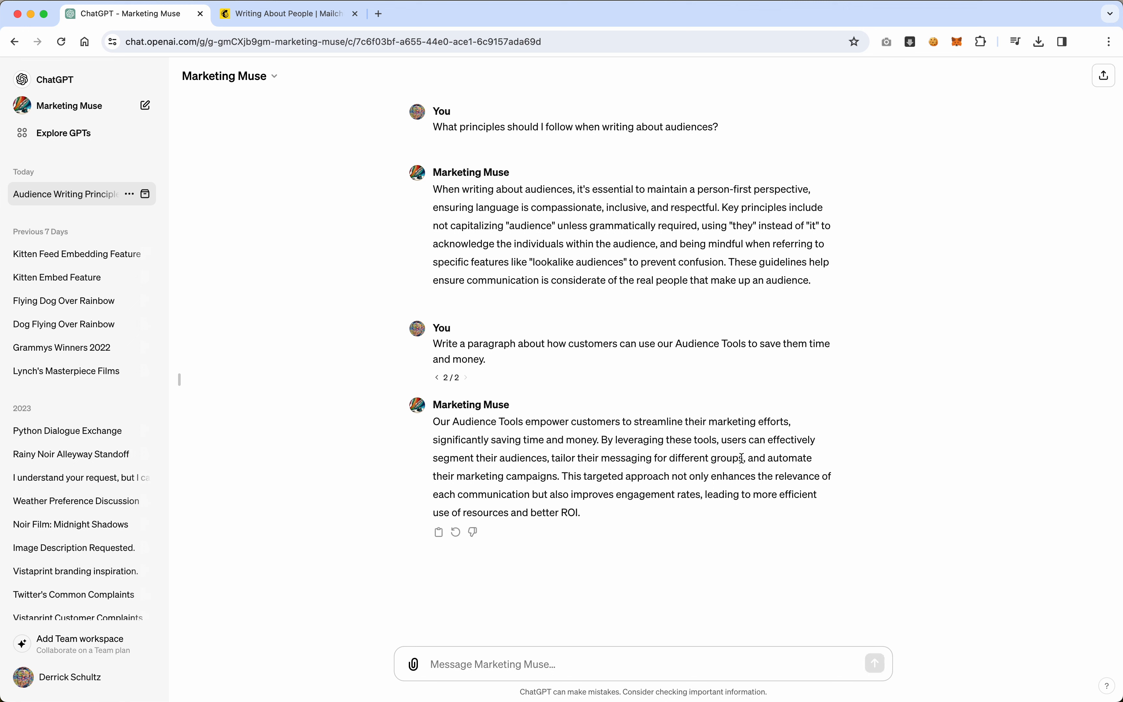
{"action": "left_click_drag", "start_coordinate": [505, 459], "coordinate": [528, 474]}
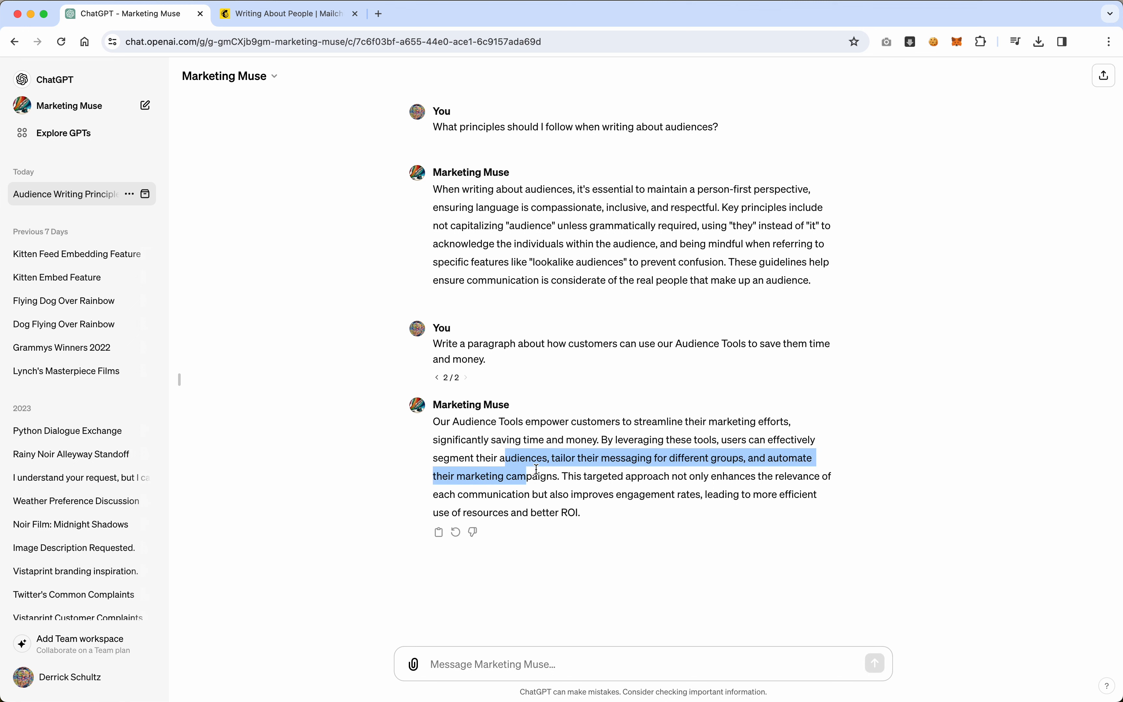